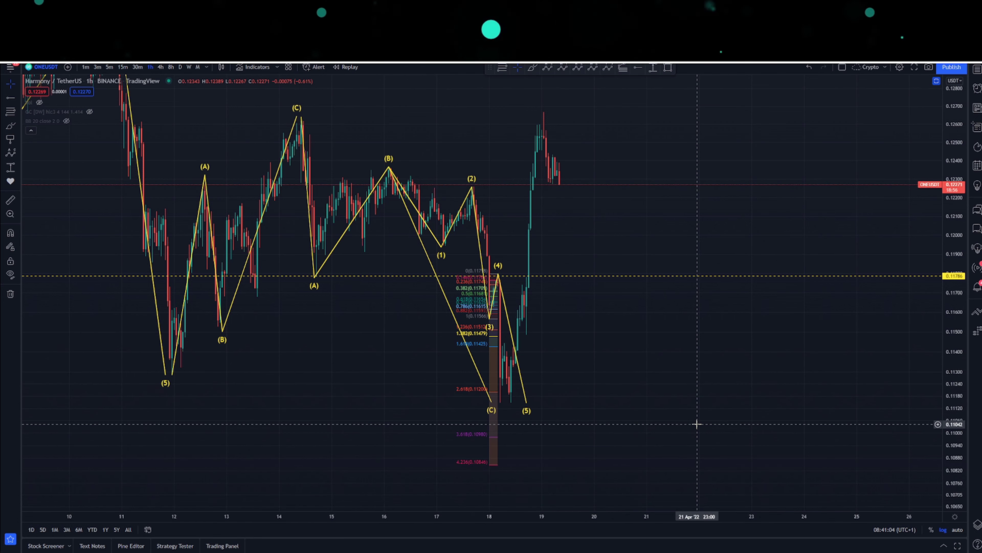
Drag the impulse count's wave (5) point down onto the recent low.
{"action": "left_click_drag", "start_coordinate": [583, 347], "coordinate": [617, 364]}
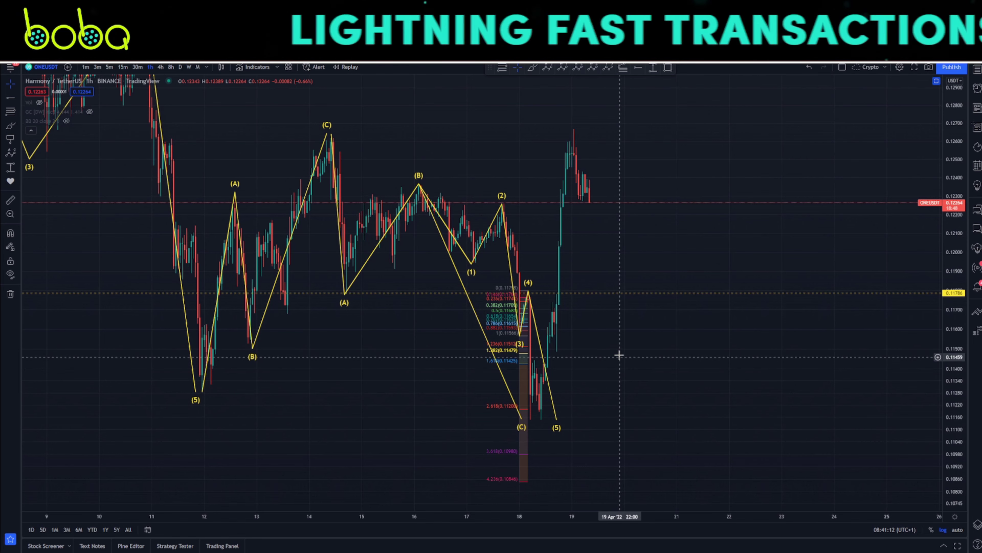
{"action": "left_click_drag", "start_coordinate": [619, 354], "coordinate": [642, 338]}
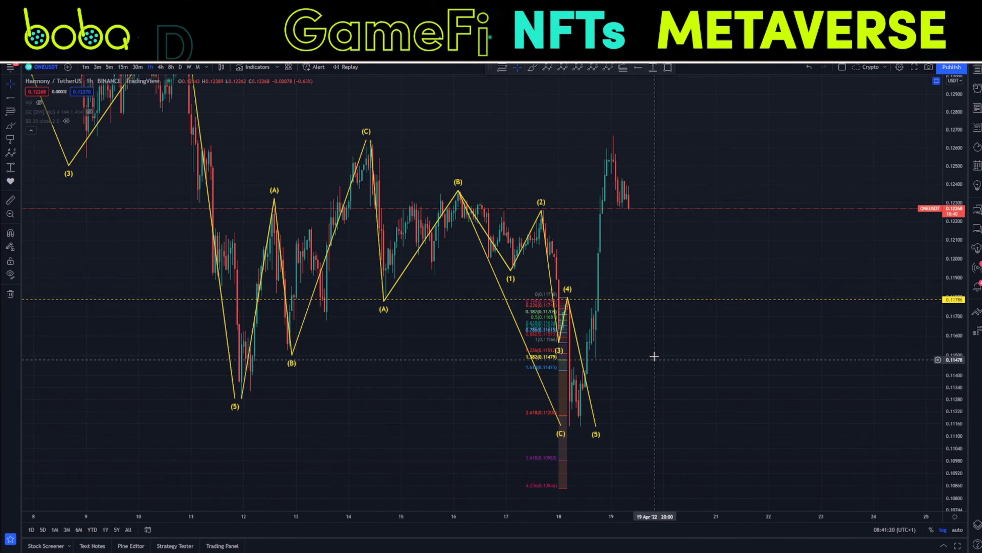
{"action": "left_click_drag", "start_coordinate": [606, 372], "coordinate": [701, 357]}
{"action": "scroll", "coordinate": [859, 355], "scroll_direction": "up", "scroll_amount": 2}
{"action": "left_click", "coordinate": [631, 401]}
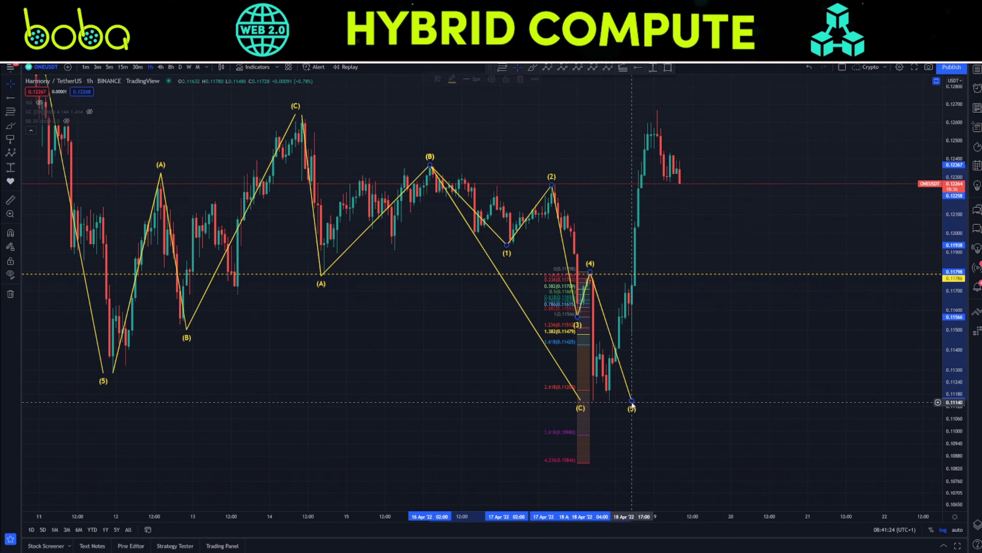
{"action": "left_click_drag", "start_coordinate": [632, 402], "coordinate": [597, 400]}
{"action": "left_click", "coordinate": [616, 401]}
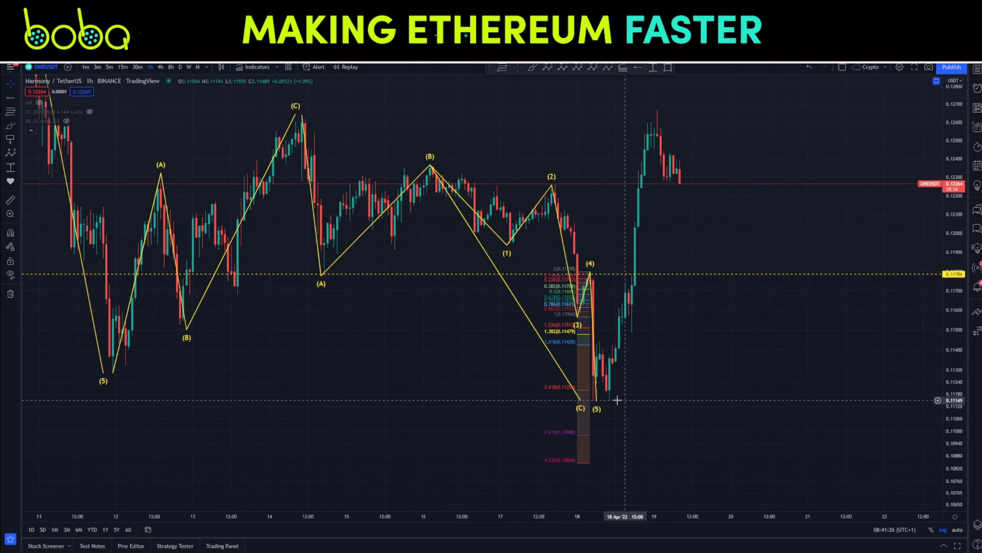
Zoom in and centre the chart on the latest decline.
{"action": "left_click_drag", "start_coordinate": [631, 405], "coordinate": [680, 394]}
{"action": "scroll", "coordinate": [574, 393], "scroll_direction": "up", "scroll_amount": 3}
{"action": "left_click_drag", "start_coordinate": [574, 394], "coordinate": [686, 402]}
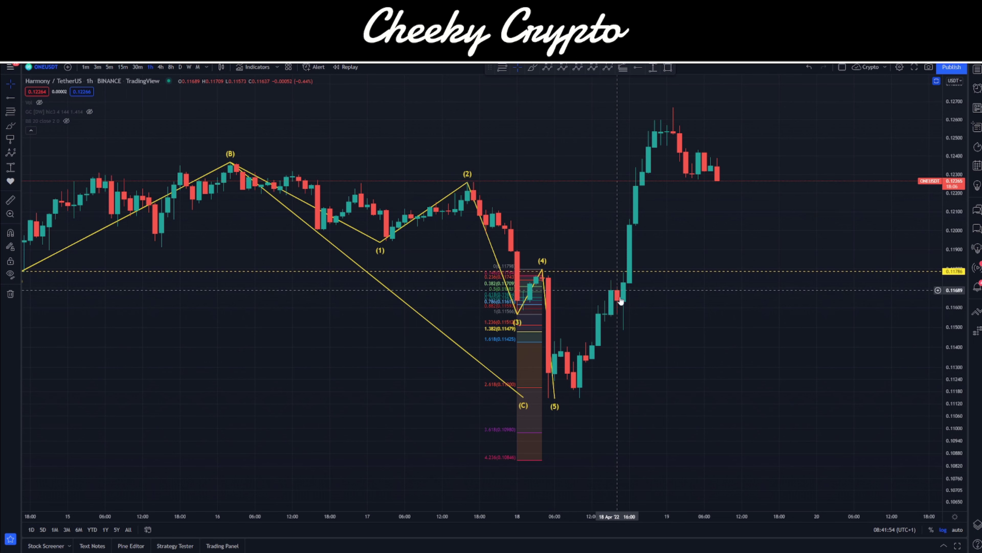
Change the ONEUSDT chart interval to 30m to view the (1)–(5) impulse down.
{"action": "left_click", "coordinate": [133, 67]}
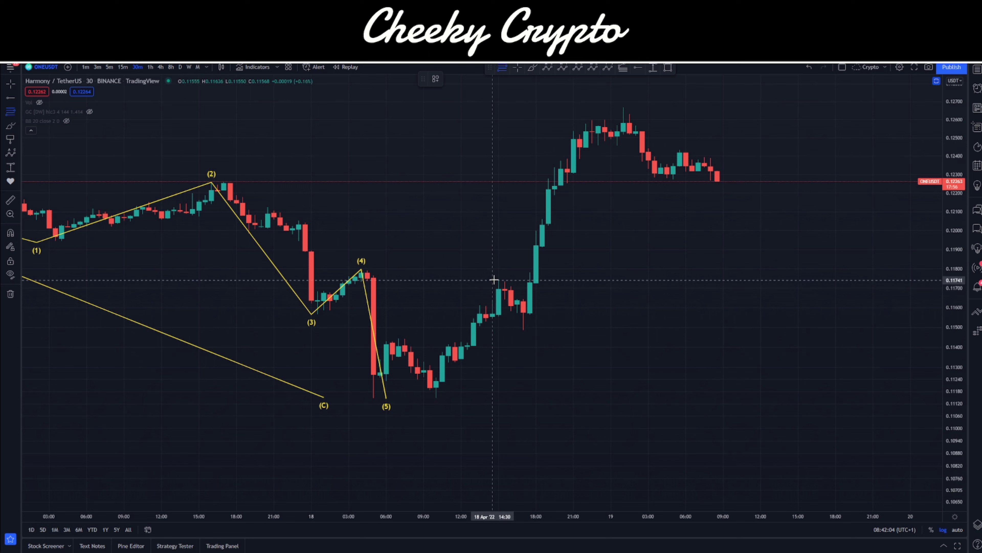
Draw a trial Fibonacci retracement over the 30-minute rally, delete it, and return to 1h.
{"action": "mouse_move", "coordinate": [499, 280]}
{"action": "left_mouse_down"}
{"action": "mouse_move", "coordinate": [445, 354]}
{"action": "mouse_move", "coordinate": [436, 398]}
{"action": "mouse_move", "coordinate": [473, 388]}
{"action": "mouse_move", "coordinate": [526, 334]}
{"action": "left_mouse_up"}
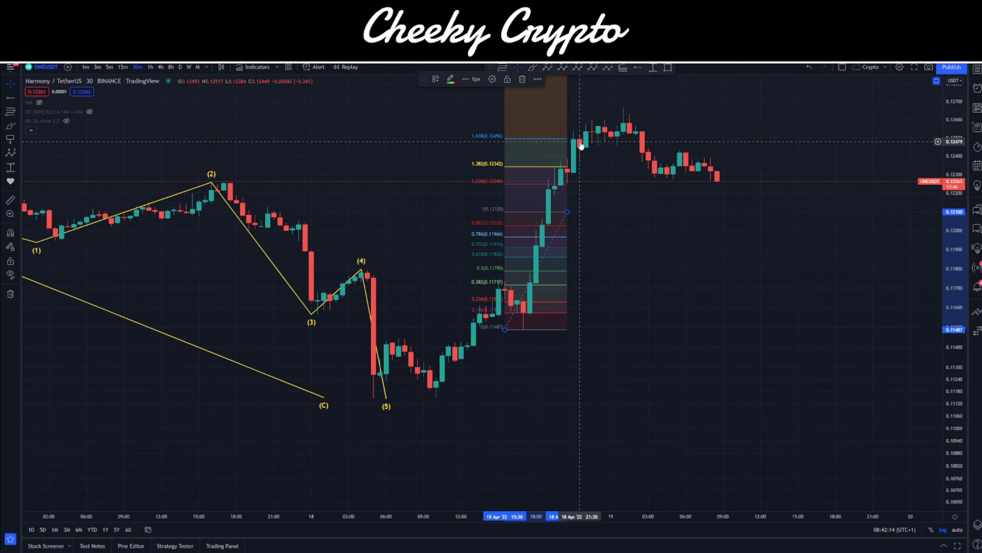
{"action": "key", "text": "Delete"}
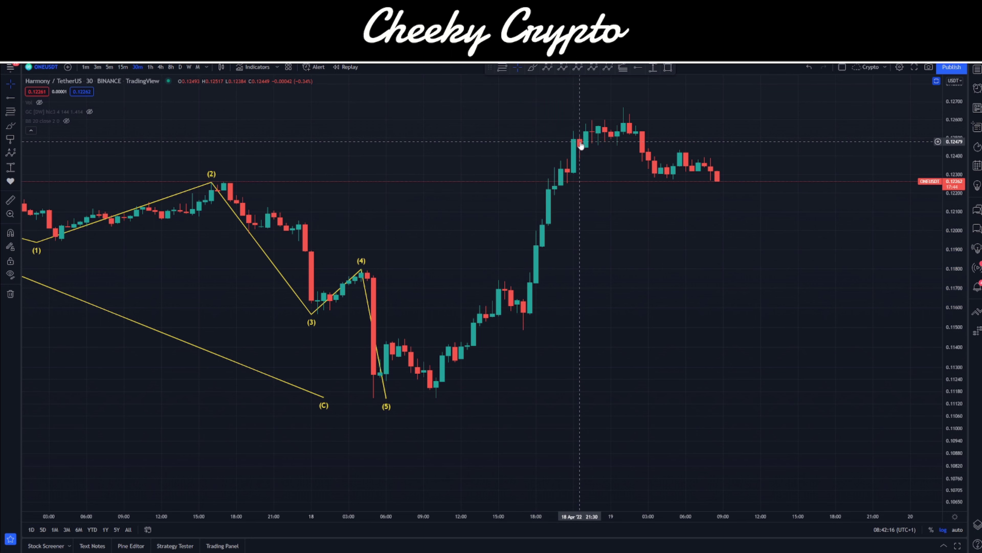
{"action": "left_click", "coordinate": [150, 67]}
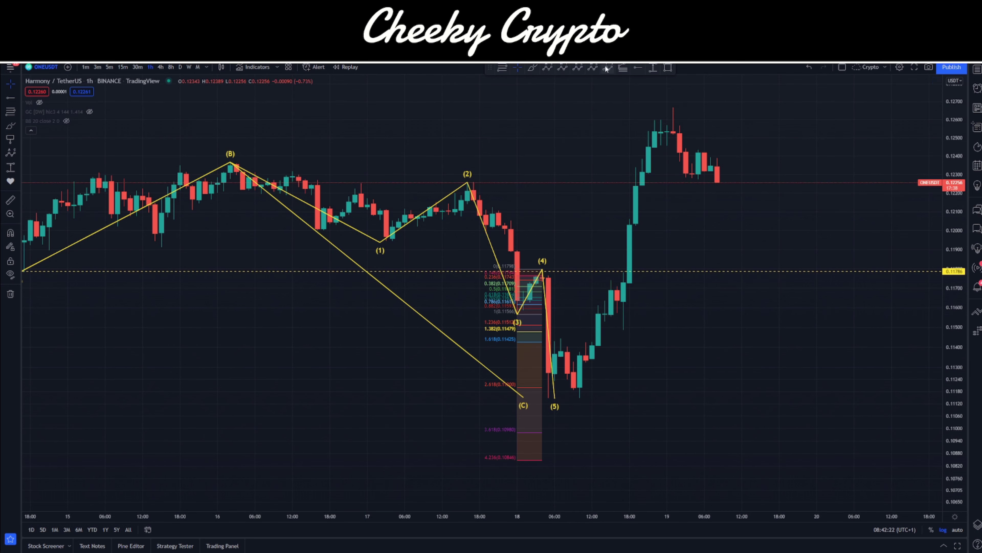
Place impulse points (0)–(5) from the low, projecting a (4) dip and (5) near 0.128.
{"action": "left_click", "coordinate": [579, 402]}
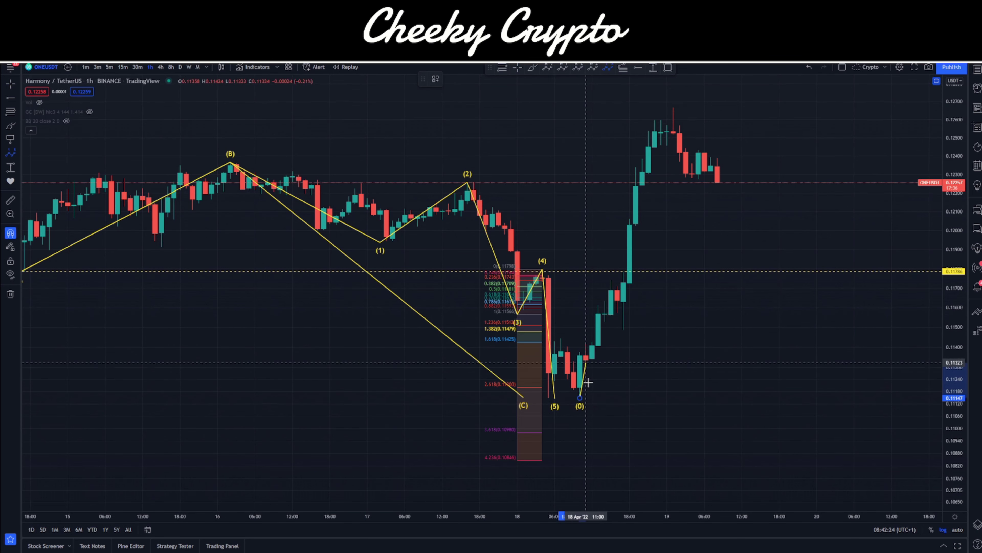
{"action": "left_click", "coordinate": [610, 280]}
{"action": "left_click", "coordinate": [624, 331]}
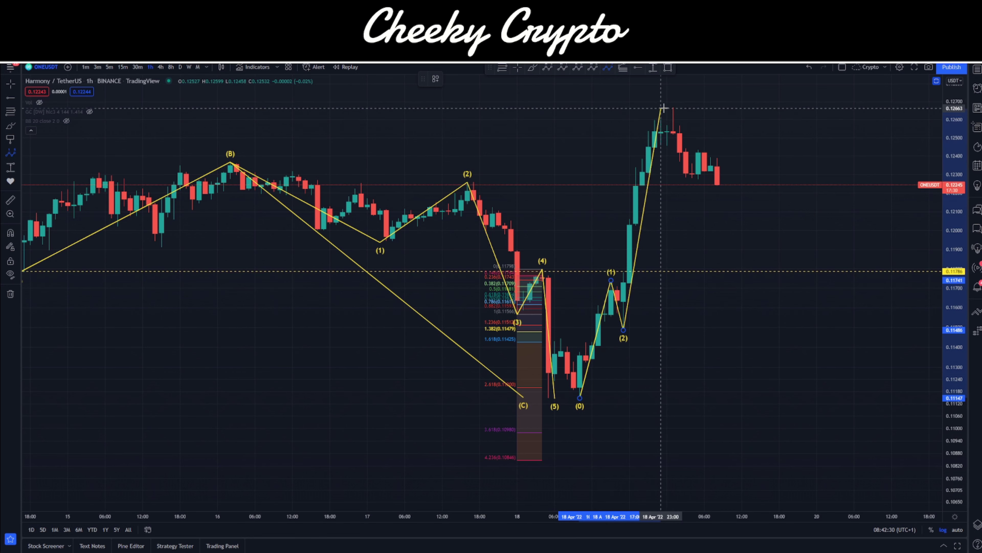
{"action": "left_click", "coordinate": [673, 108]}
{"action": "left_click", "coordinate": [722, 216]}
{"action": "left_click", "coordinate": [784, 87]}
Zoom and pan to frame the new count and its projected waves.
{"action": "left_click_drag", "start_coordinate": [796, 109], "coordinate": [767, 136]}
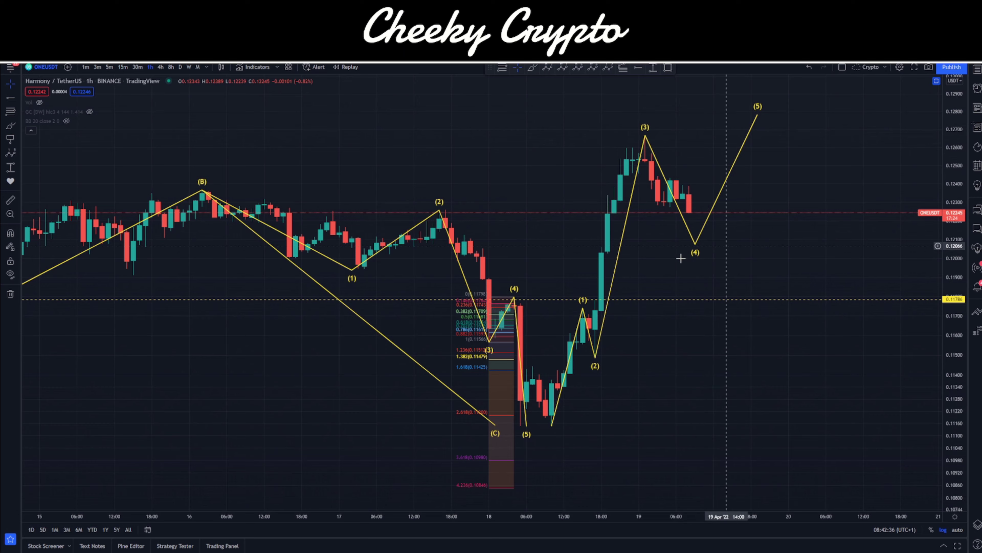
{"action": "scroll", "coordinate": [681, 255], "scroll_direction": "up", "scroll_amount": 3}
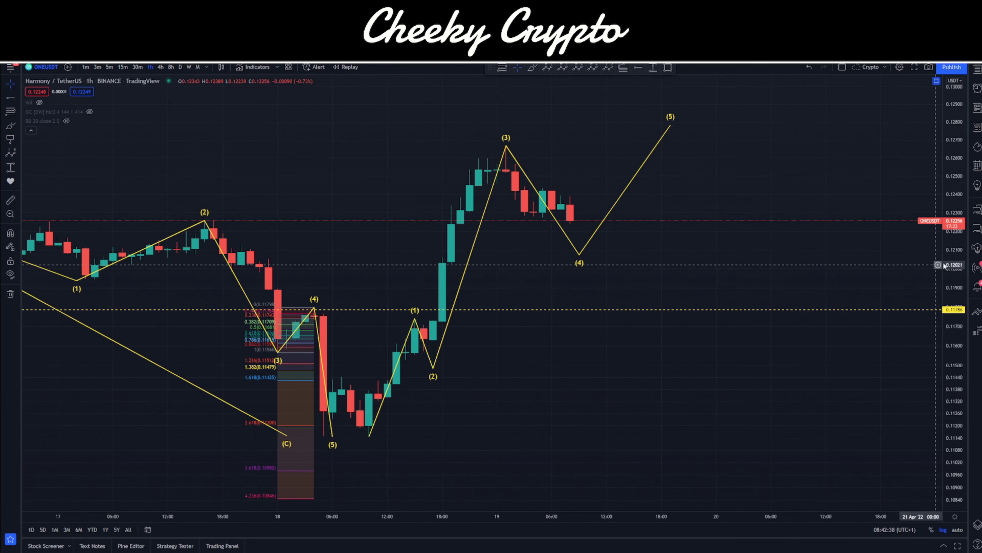
{"action": "left_click_drag", "start_coordinate": [752, 176], "coordinate": [838, 224]}
{"action": "scroll", "coordinate": [574, 170], "scroll_direction": "up", "scroll_amount": 2}
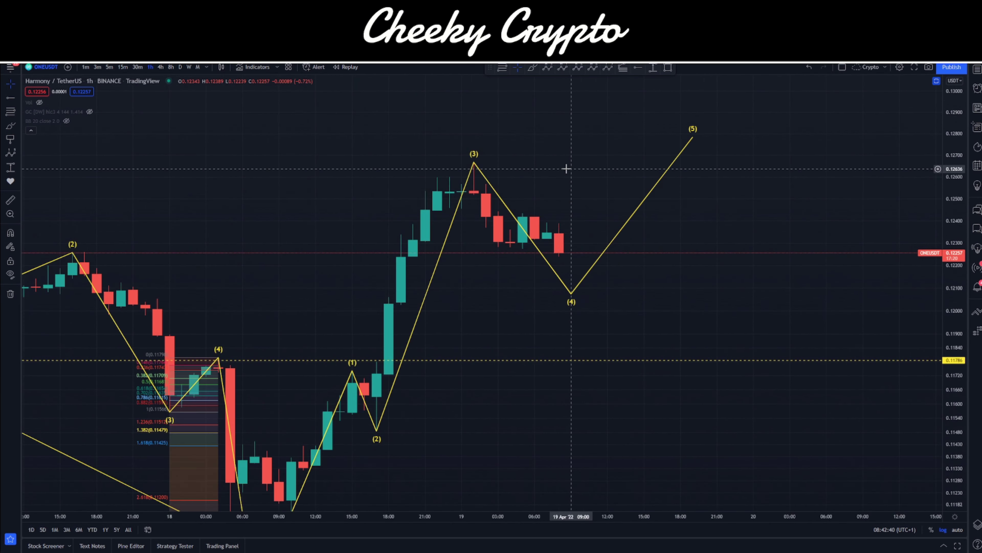
{"action": "left_click_drag", "start_coordinate": [566, 167], "coordinate": [634, 193]}
{"action": "left_click", "coordinate": [500, 68]}
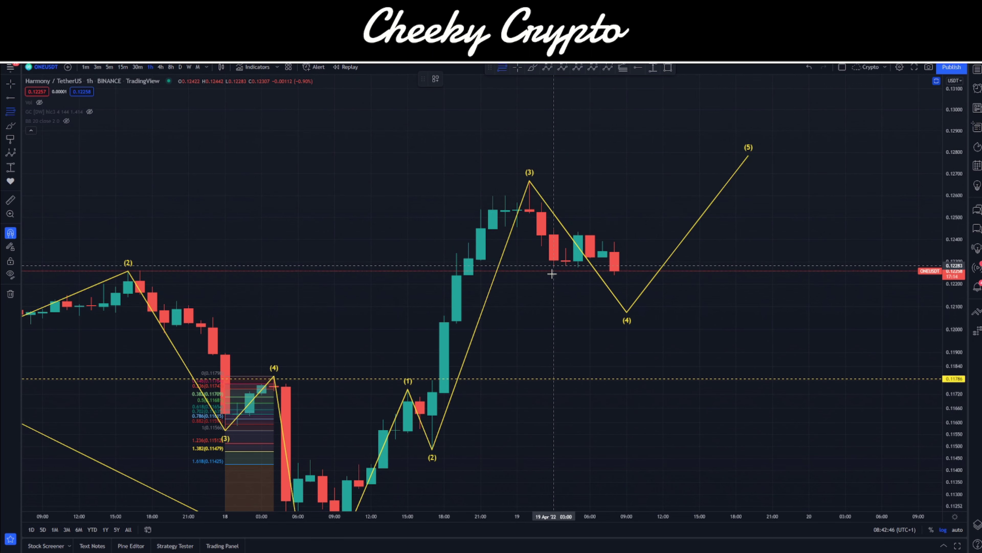
{"action": "left_click", "coordinate": [137, 68]}
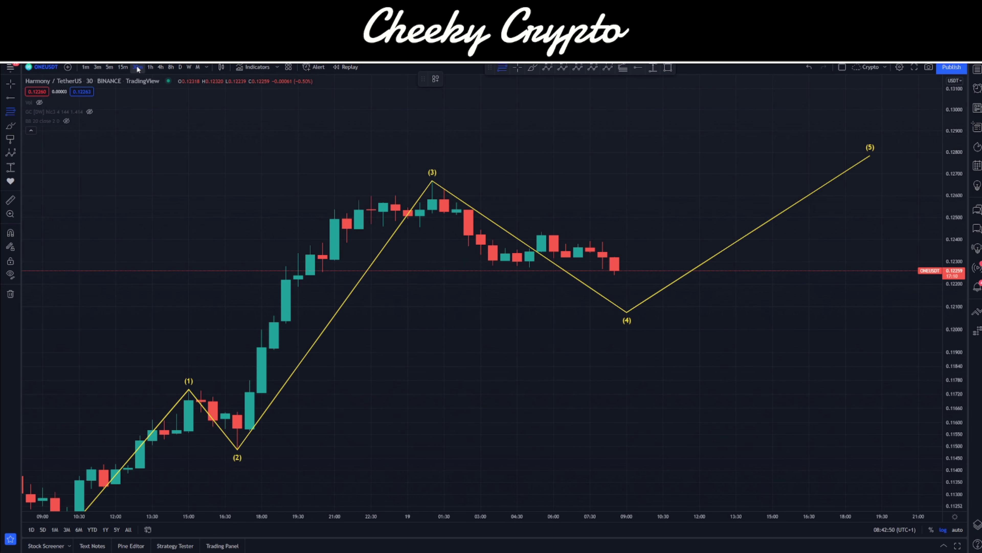
{"action": "left_click", "coordinate": [124, 68]}
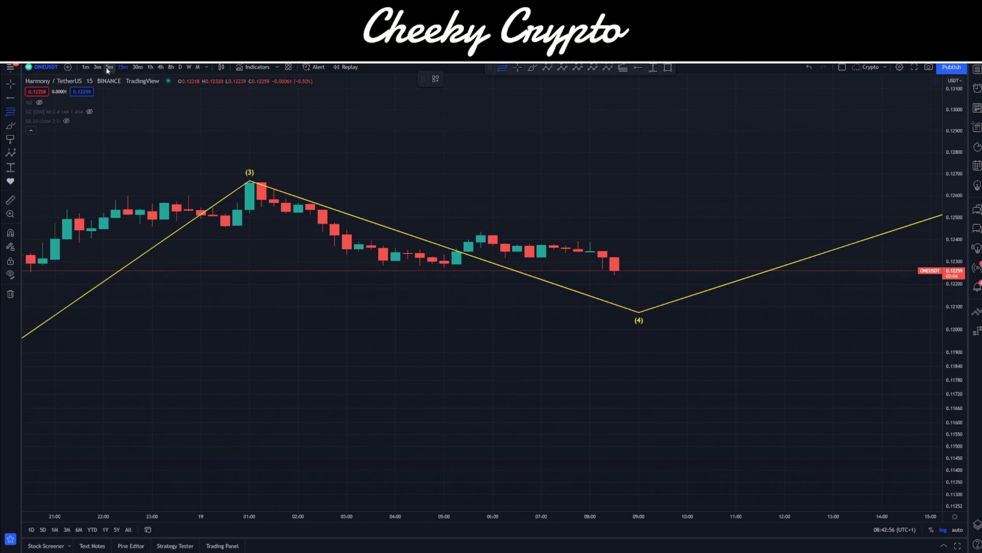
{"action": "left_click", "coordinate": [148, 68]}
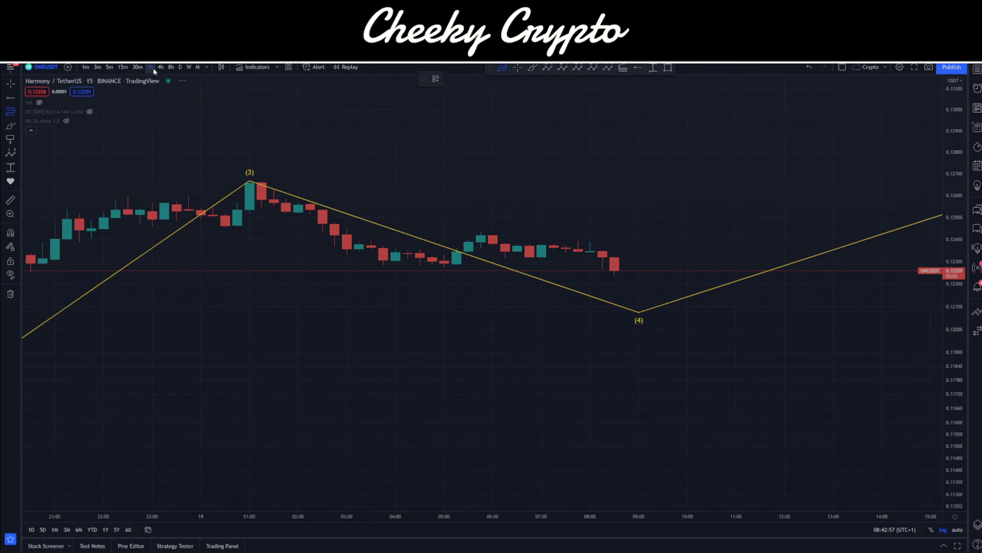
Draw a Fibonacci retracement from the wave (3) high, its 1.0 level near 0.1205 by wave (4).
{"action": "left_click", "coordinate": [577, 268]}
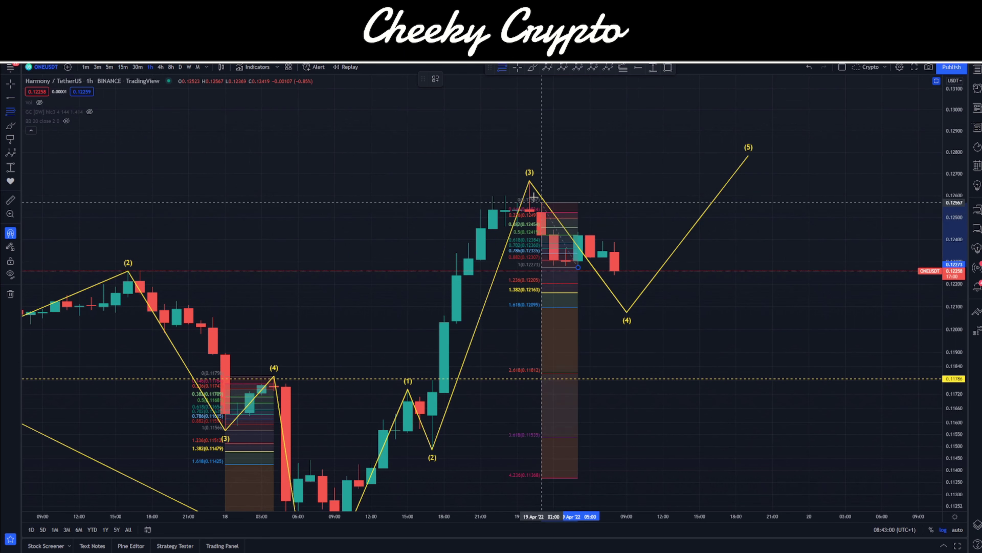
{"action": "left_click", "coordinate": [540, 185]}
{"action": "left_click_drag", "start_coordinate": [560, 182], "coordinate": [598, 232]}
{"action": "left_click", "coordinate": [643, 255]}
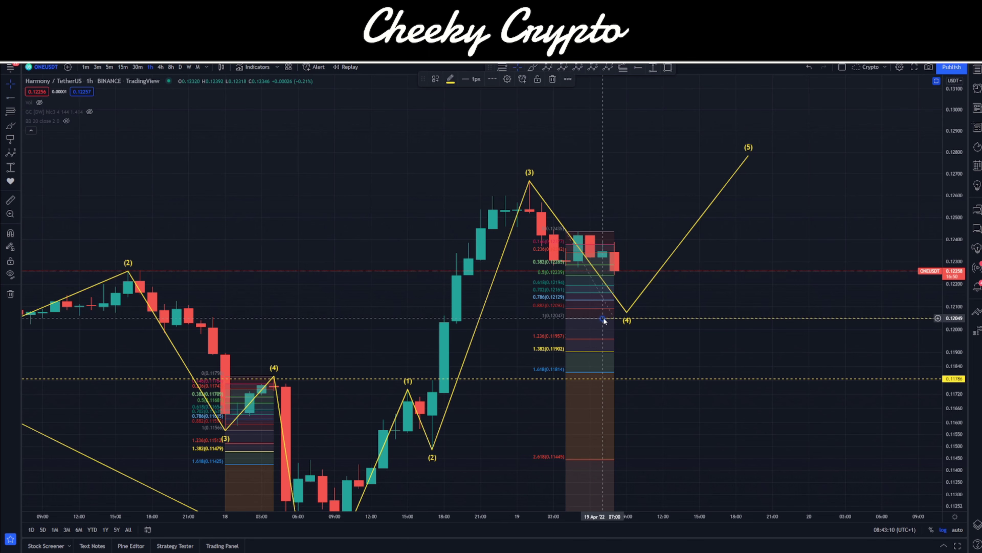
{"action": "left_click", "coordinate": [715, 294]}
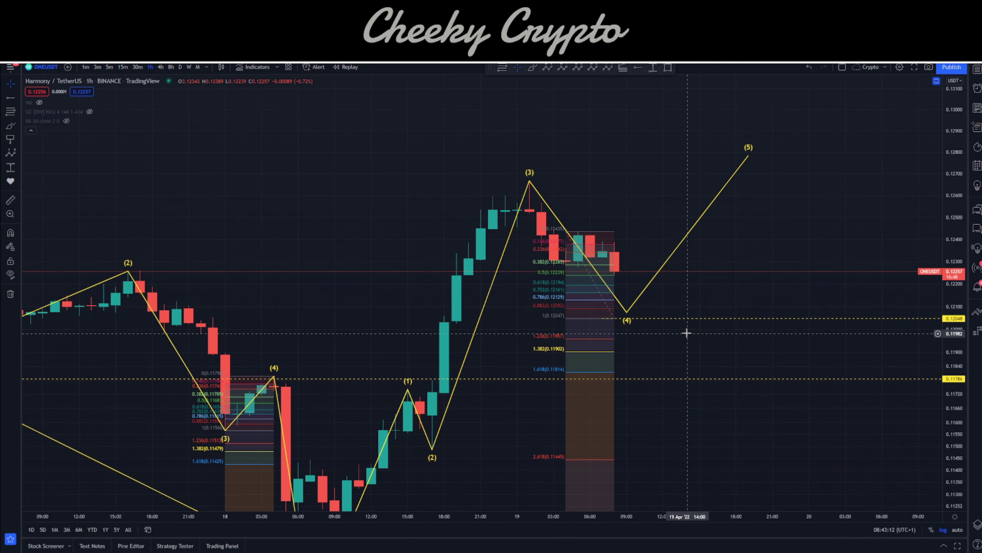
{"action": "left_click", "coordinate": [696, 320]}
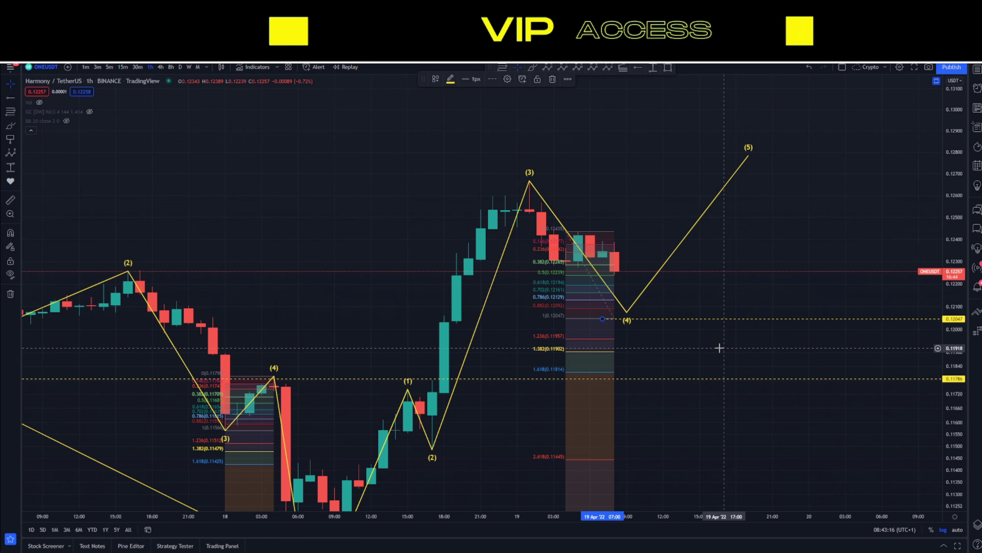
{"action": "left_click", "coordinate": [706, 268]}
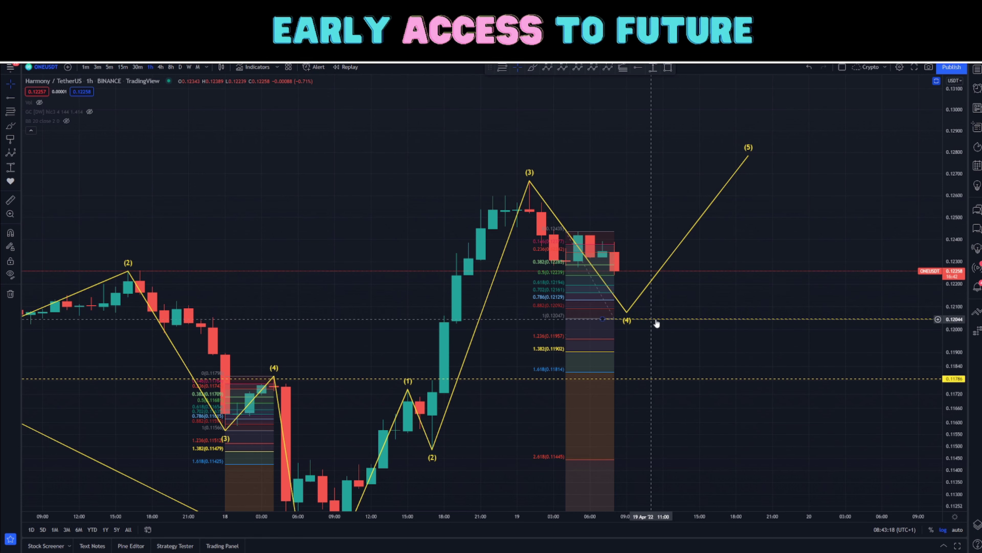
Restore the Stoch RSI pane and shift the chart to leave room ahead.
{"action": "key", "text": "ctrl+z"}
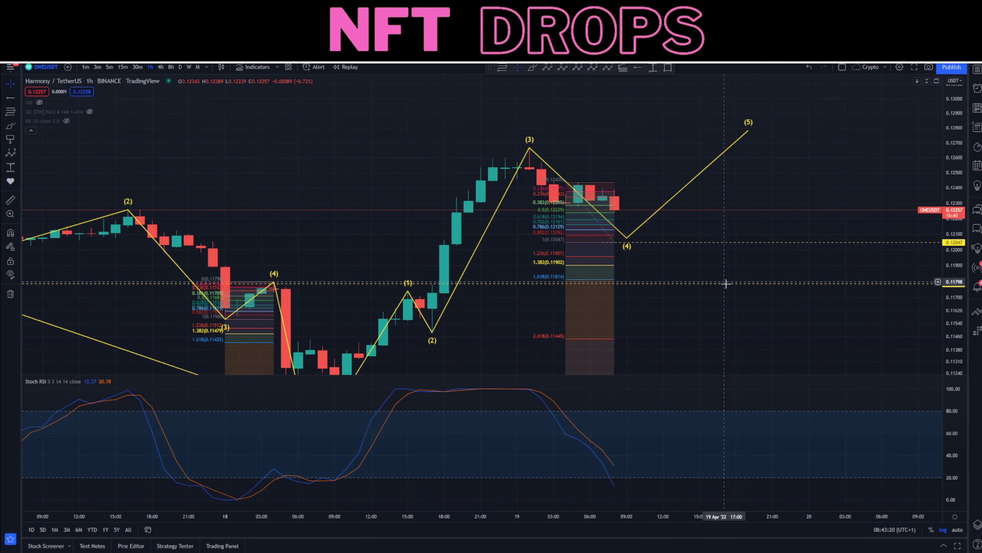
{"action": "left_click_drag", "start_coordinate": [776, 254], "coordinate": [671, 257]}
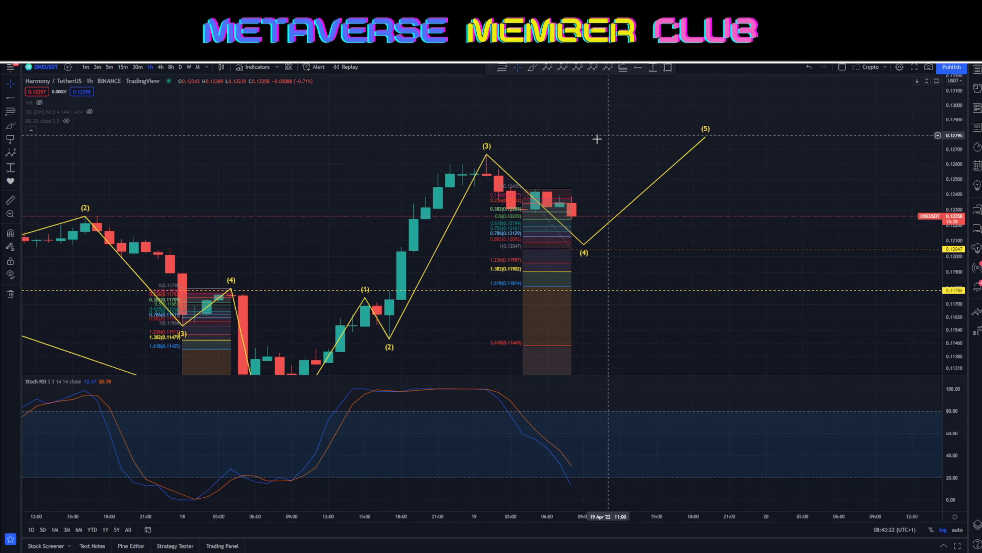
{"action": "left_click", "coordinate": [653, 67]}
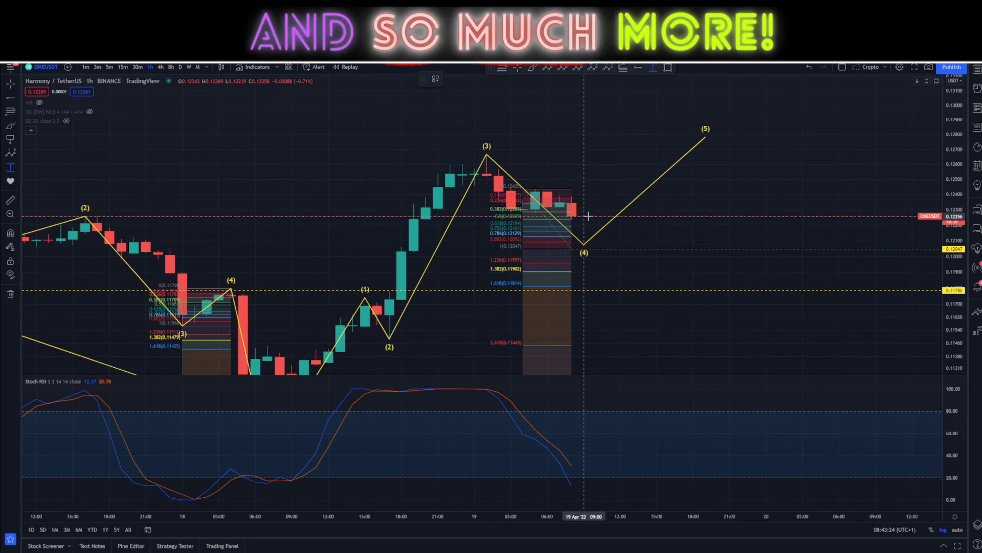
{"action": "left_click", "coordinate": [596, 215]}
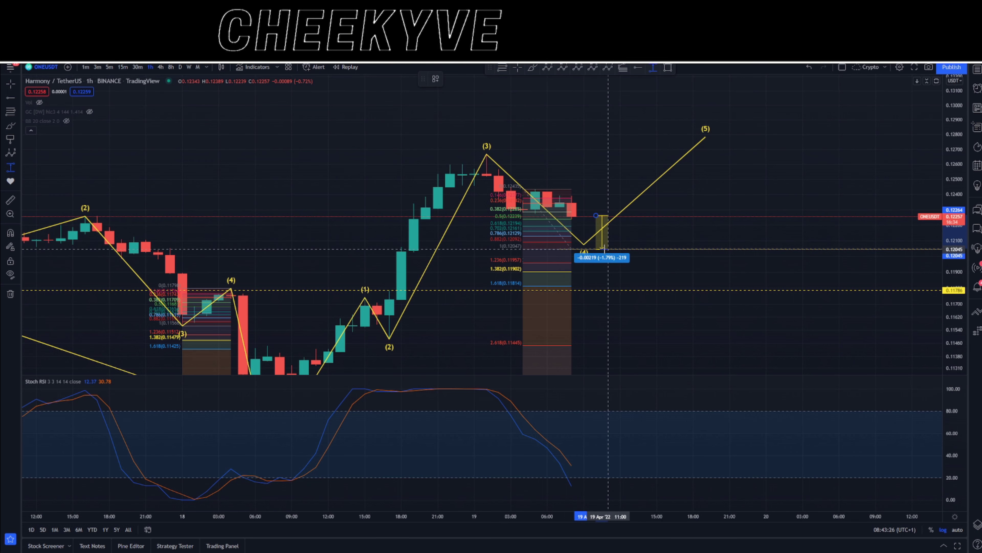
{"action": "key", "text": "Escape"}
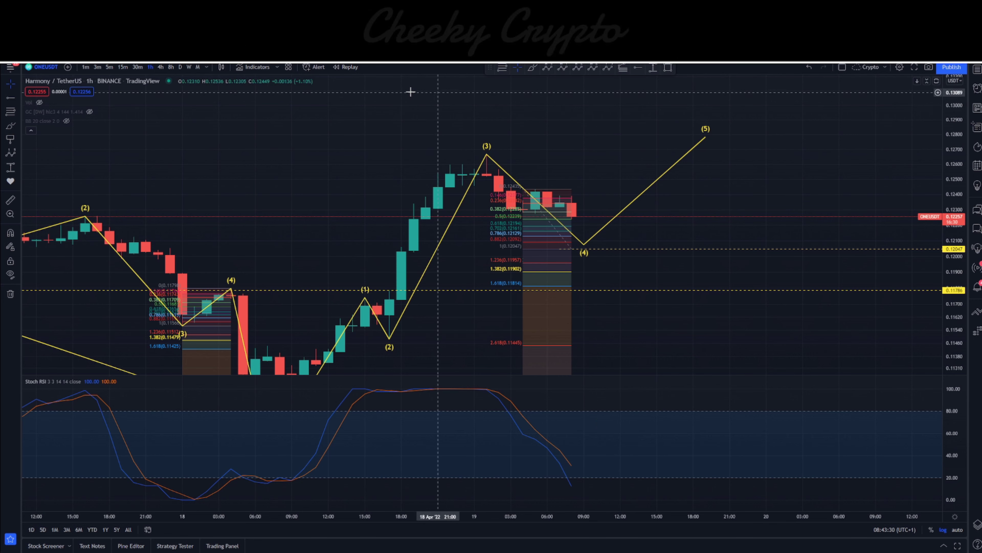
Mark a horizontal level at 0.11741 at the wave (1) top.
{"action": "left_click", "coordinate": [15, 100]}
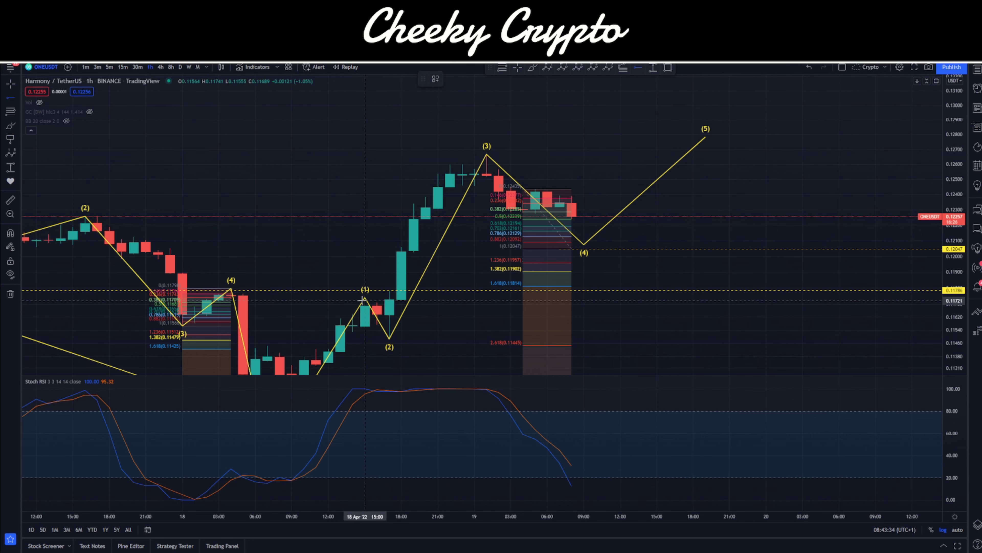
{"action": "left_click", "coordinate": [364, 297]}
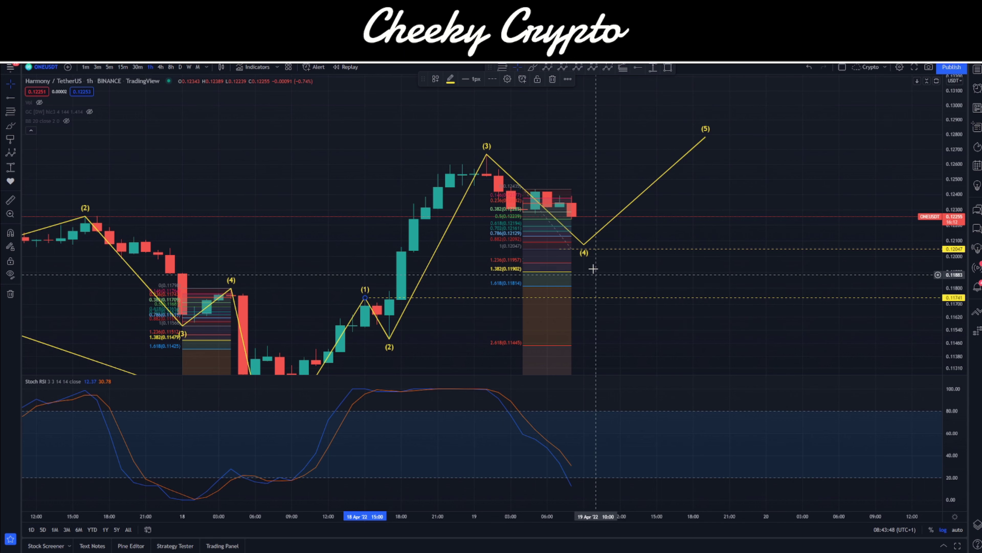
{"action": "left_click", "coordinate": [647, 221]}
Draw Fibonacci levels from the wave (3) peak to the wave (4) low at 0.12047.
{"action": "left_click", "coordinate": [655, 68]}
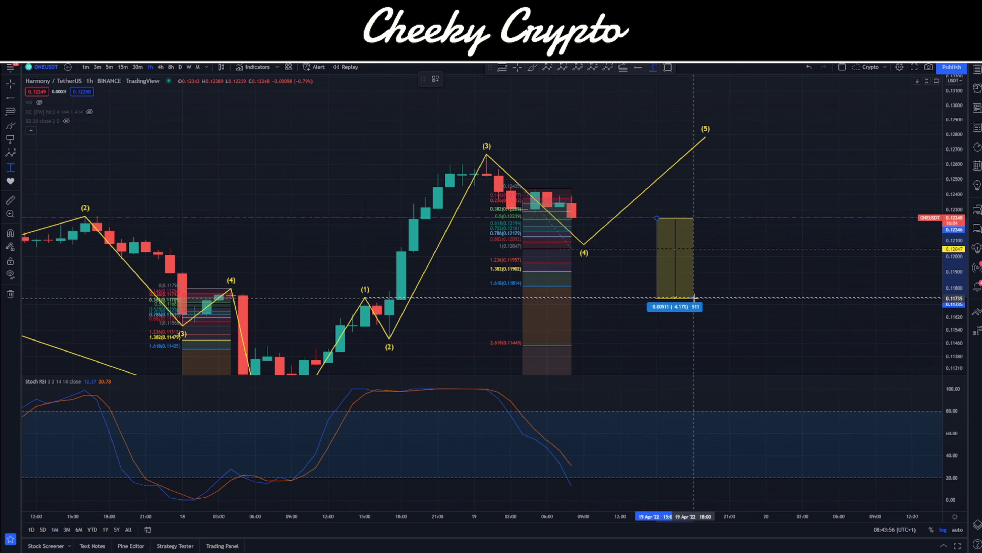
{"action": "key", "text": "Escape"}
{"action": "left_click_drag", "start_coordinate": [626, 126], "coordinate": [615, 167]}
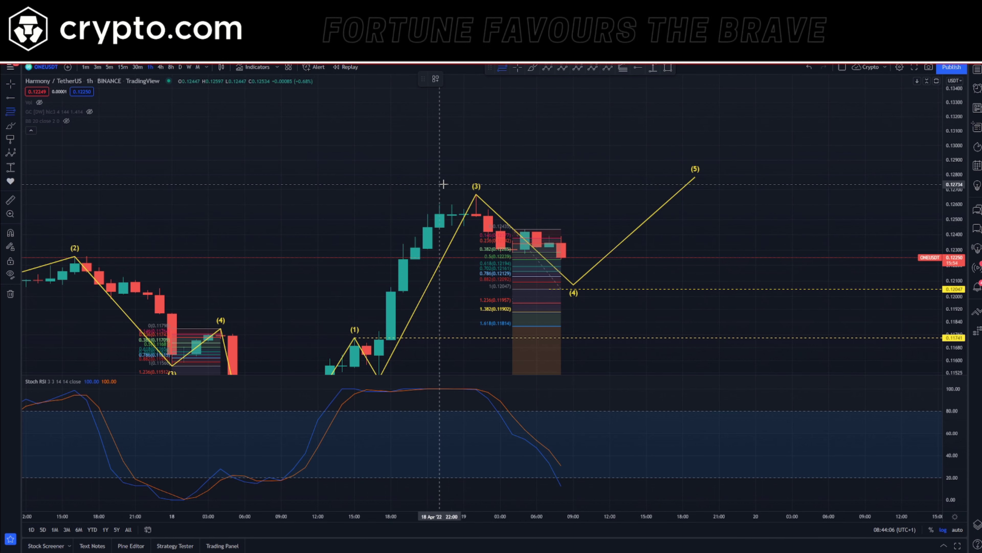
{"action": "left_click", "coordinate": [476, 193]}
{"action": "left_click", "coordinate": [685, 288]}
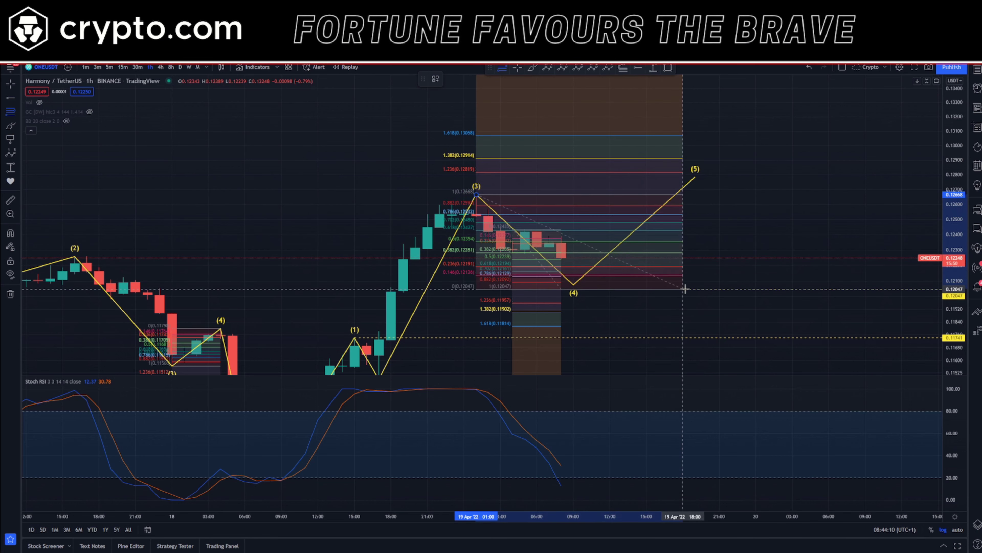
{"action": "left_click", "coordinate": [667, 68]}
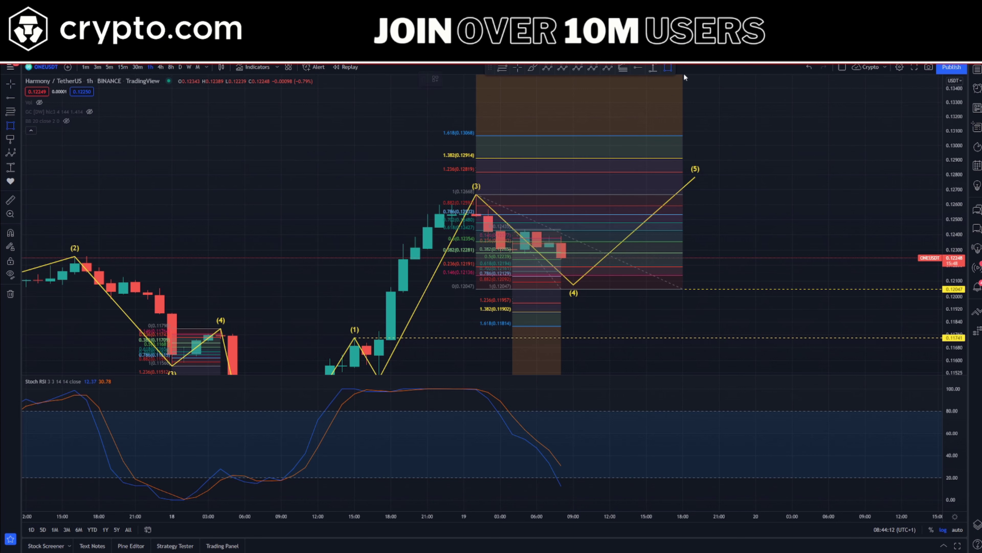
Box the 0.12819–0.13068 target zone and raise the wave (5) point into it.
{"action": "left_click", "coordinate": [731, 172]}
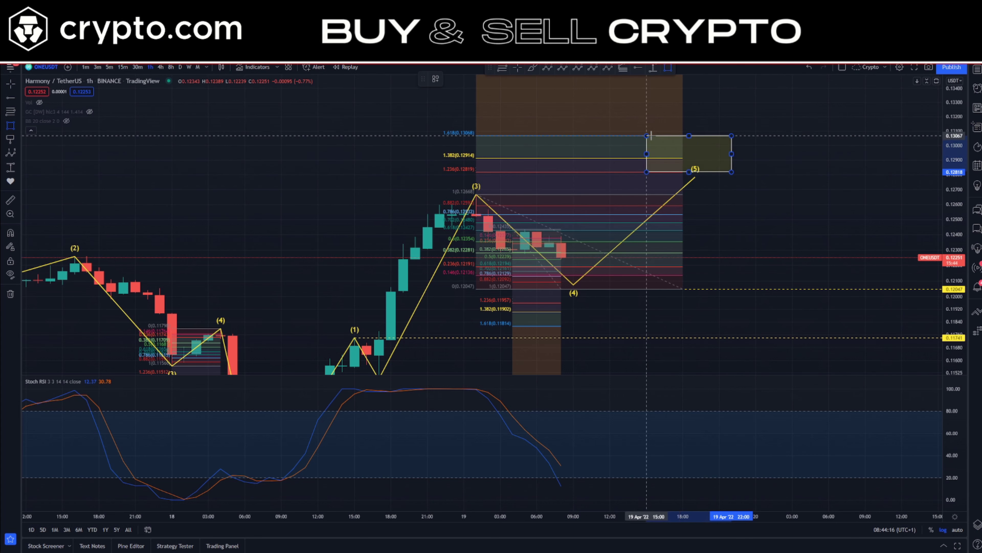
{"action": "left_click", "coordinate": [647, 135]}
{"action": "left_click_drag", "start_coordinate": [695, 178], "coordinate": [695, 154]}
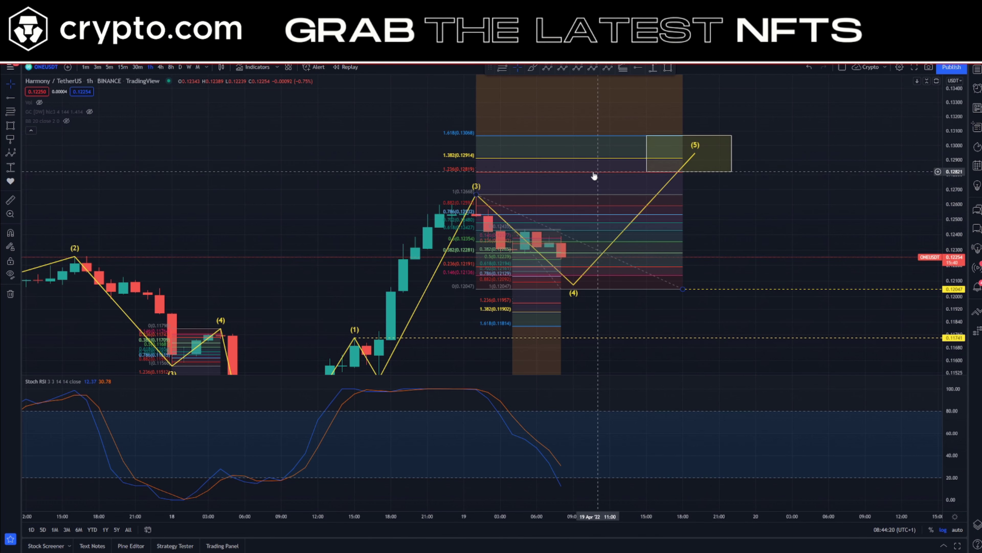
Add price labels at the box edges, 0.12819 and 0.13068.
{"action": "left_click", "coordinate": [11, 139]}
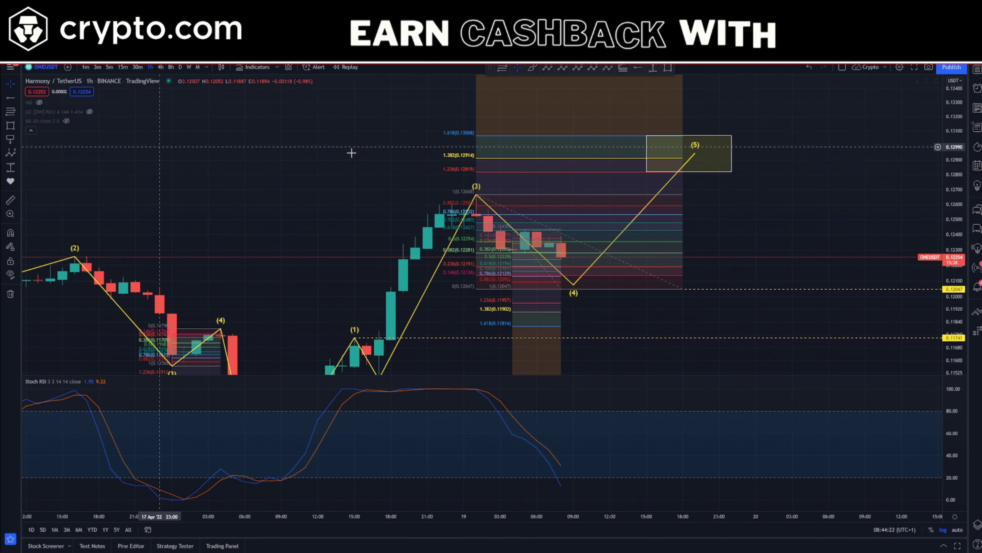
{"action": "left_click_drag", "start_coordinate": [708, 172], "coordinate": [755, 182]}
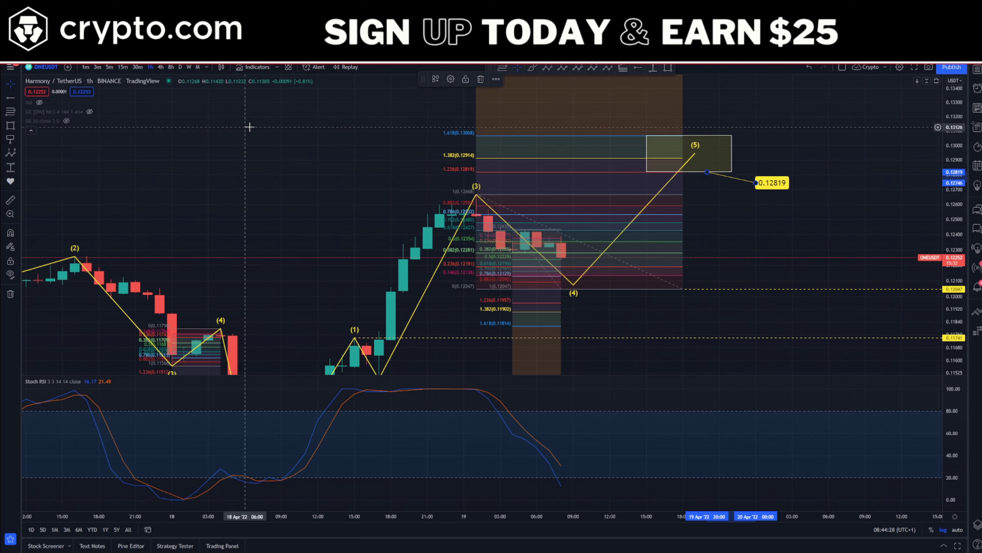
{"action": "left_click", "coordinate": [11, 140]}
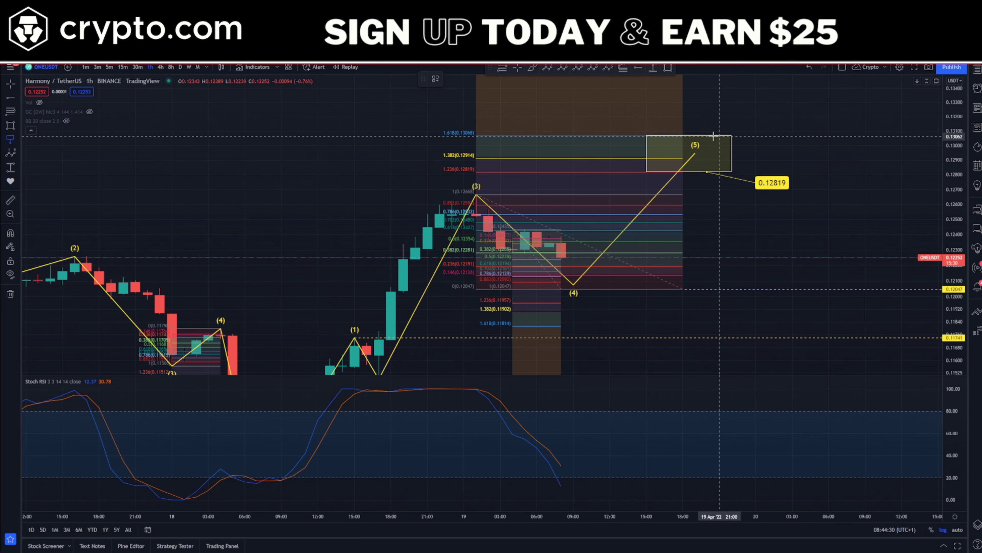
{"action": "left_click_drag", "start_coordinate": [718, 135], "coordinate": [744, 122]}
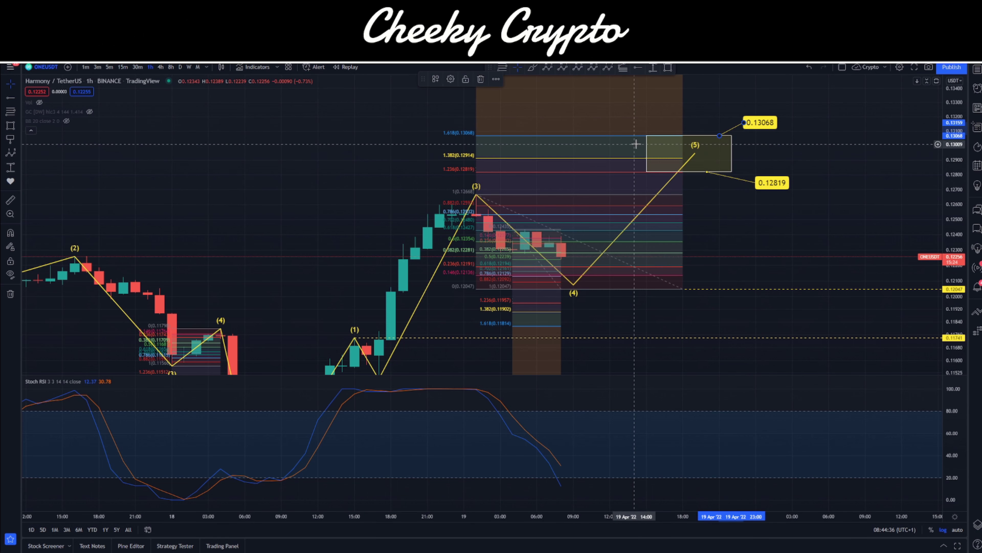
Delete both Fibonacci drawings and lower the wave (4) point to 0.12047.
{"action": "left_click", "coordinate": [570, 158]}
{"action": "key", "text": "Delete"}
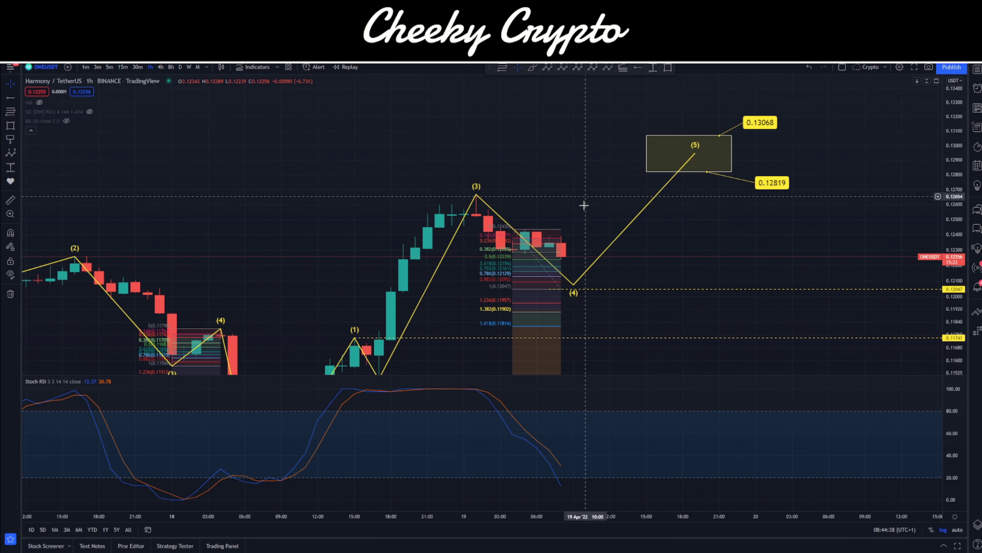
{"action": "left_click", "coordinate": [525, 293]}
{"action": "key", "text": "Delete"}
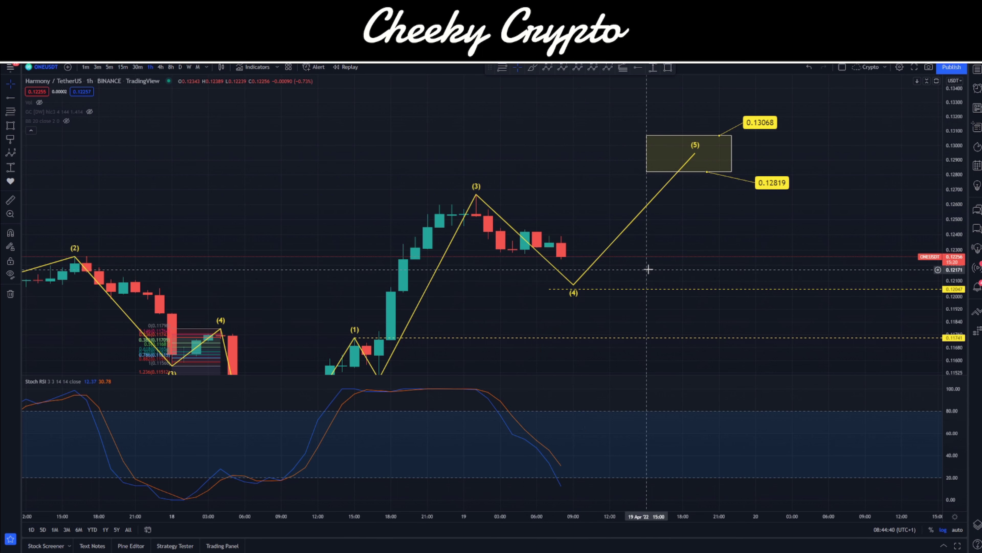
{"action": "left_click_drag", "start_coordinate": [574, 287], "coordinate": [571, 291]}
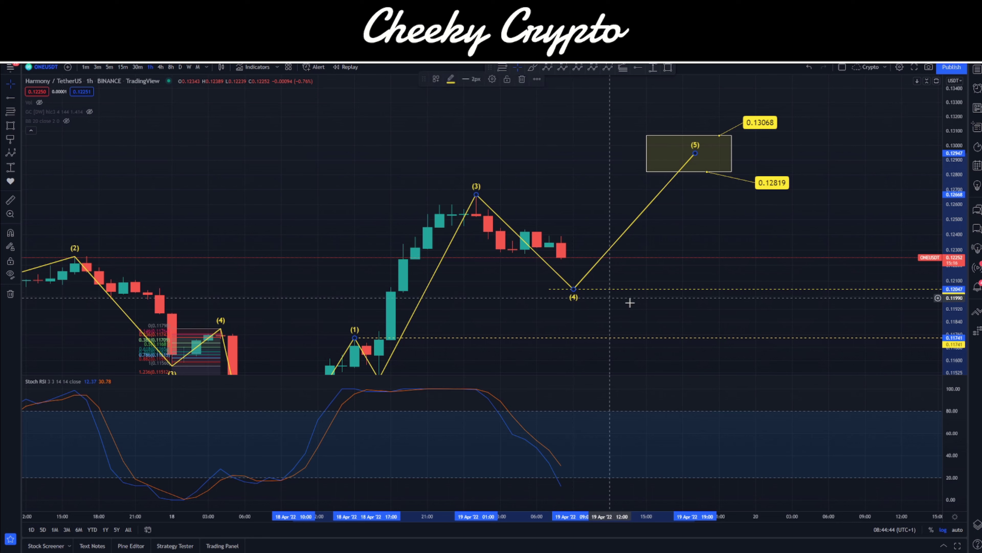
{"action": "left_click", "coordinate": [615, 296]}
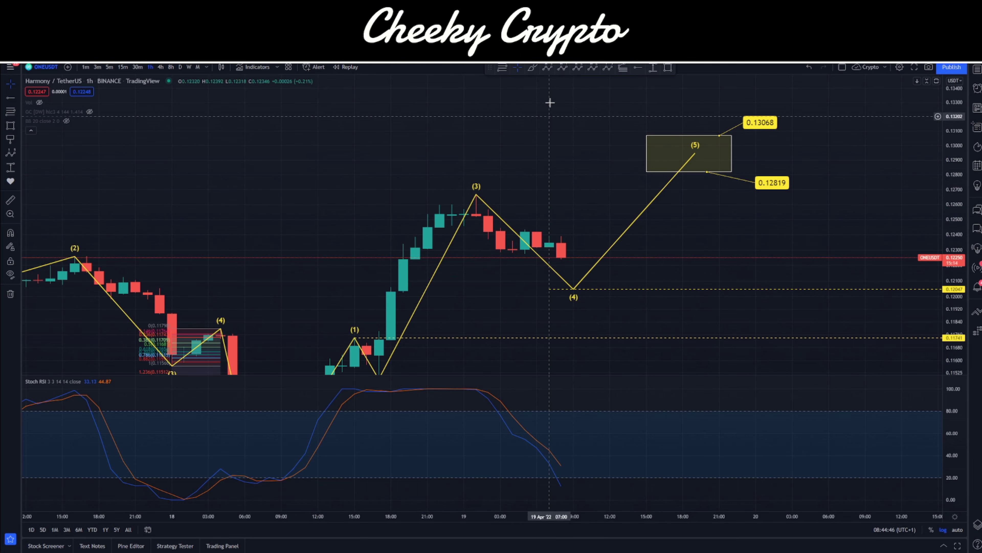
Draw an ABC correction from the wave (3) peak down to the wave (4) low.
{"action": "left_click", "coordinate": [548, 66]}
{"action": "left_click", "coordinate": [476, 195]}
{"action": "left_click", "coordinate": [513, 259]}
{"action": "left_click", "coordinate": [536, 225]}
{"action": "left_click", "coordinate": [573, 289]}
{"action": "left_click", "coordinate": [629, 342]}
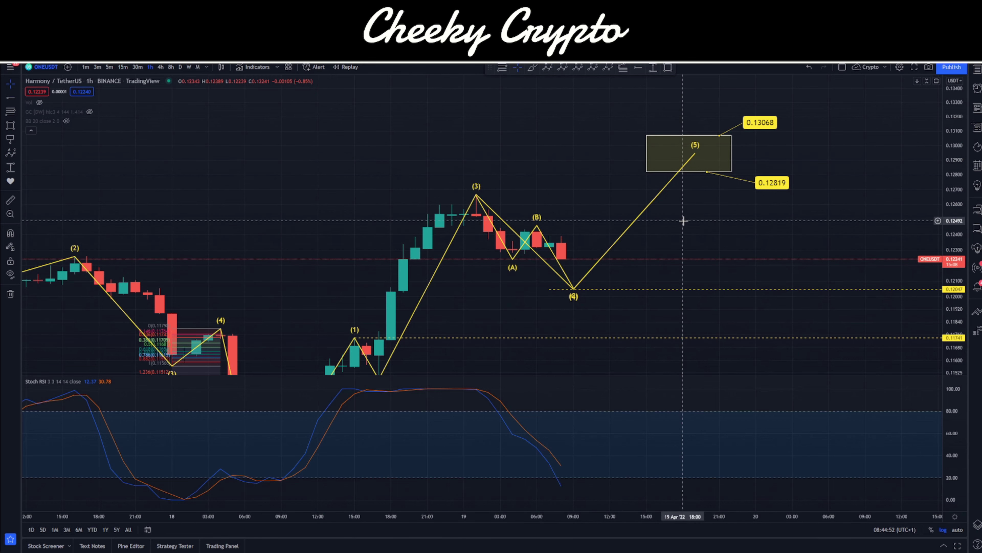
Measure the expected rise from wave (4) into the wave (5) box.
{"action": "left_click_drag", "start_coordinate": [684, 219], "coordinate": [618, 223]}
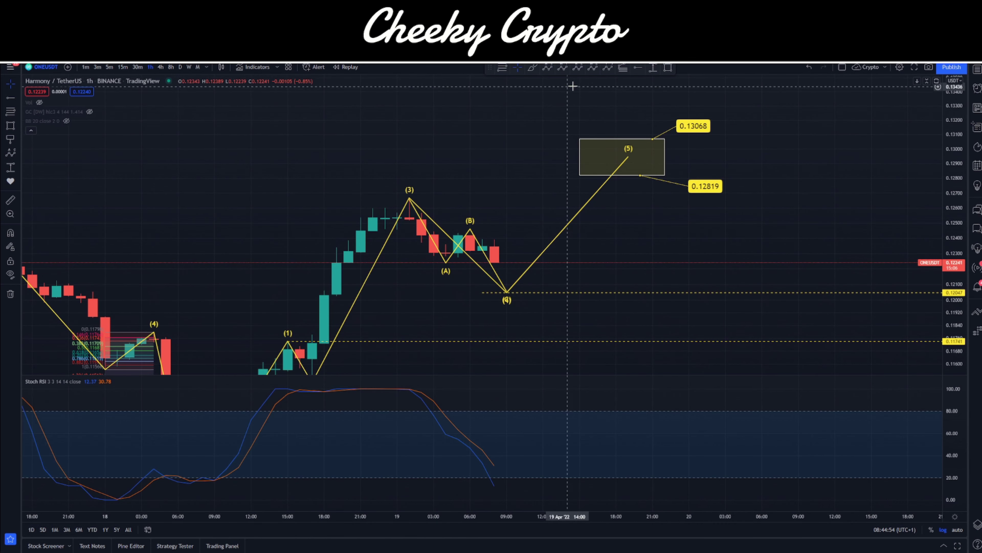
{"action": "left_click", "coordinate": [653, 68]}
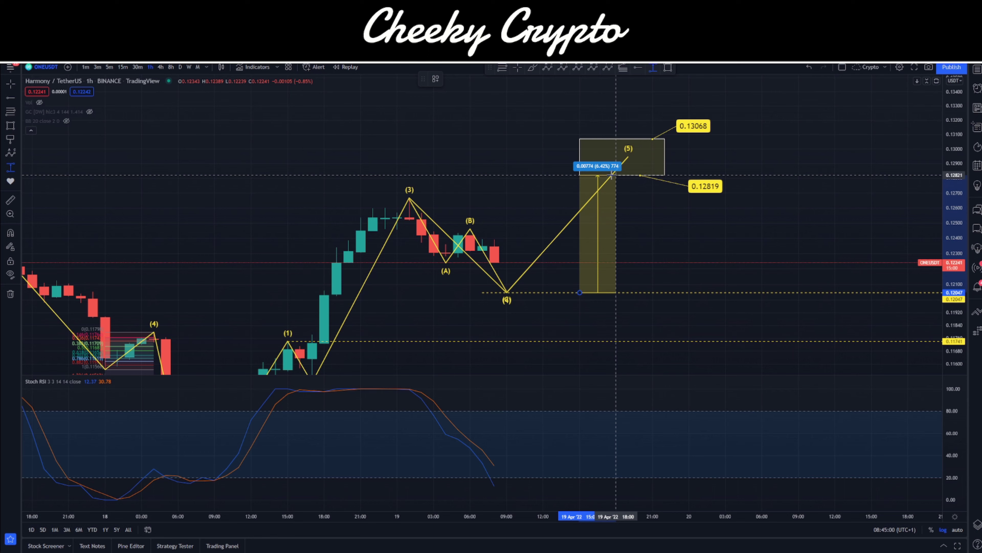
{"action": "left_click", "coordinate": [611, 175]}
Zoom out to show the full count back to the earlier (C) low.
{"action": "left_click_drag", "start_coordinate": [615, 224], "coordinate": [635, 158]}
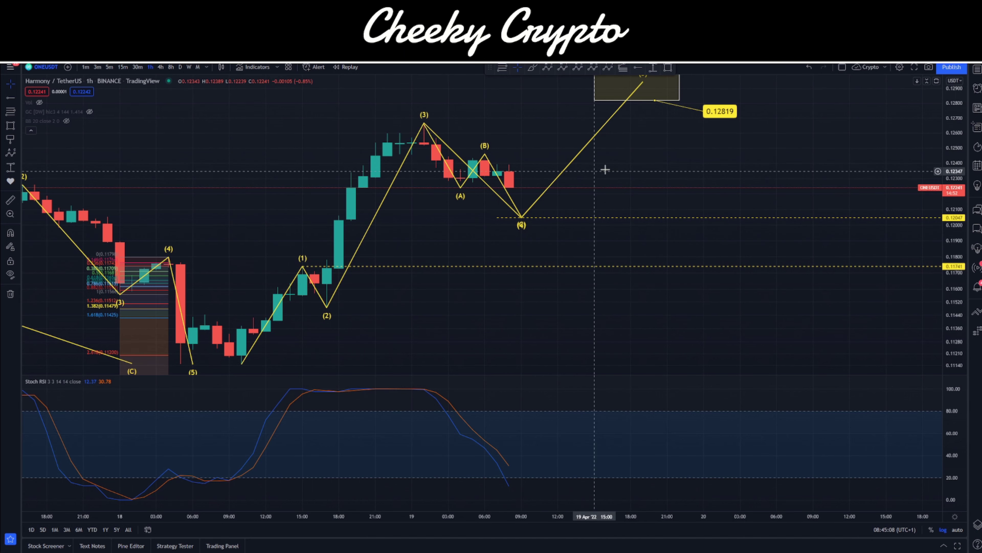
{"action": "left_click_drag", "start_coordinate": [605, 169], "coordinate": [583, 226]}
{"action": "scroll", "coordinate": [660, 125], "scroll_direction": "down", "scroll_amount": 5}
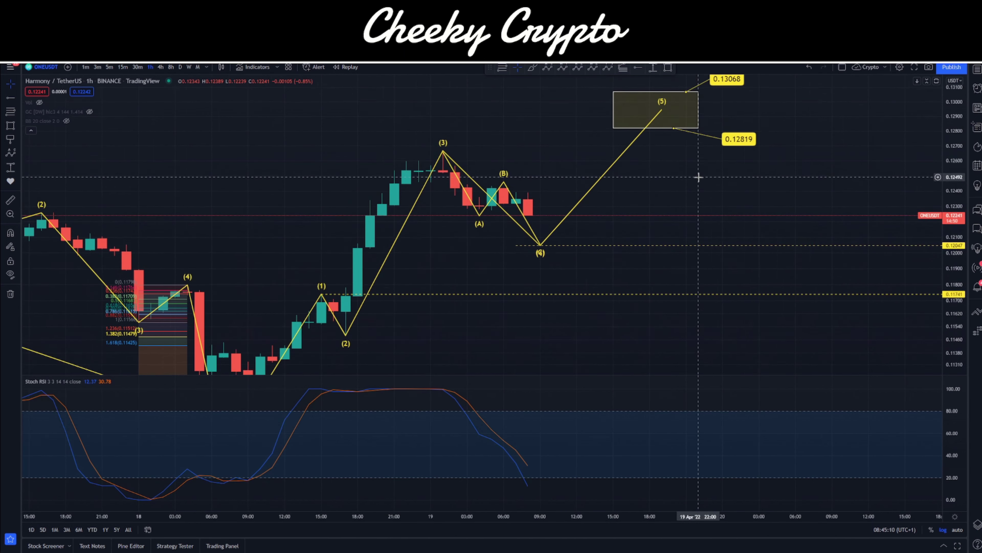
{"action": "scroll", "coordinate": [962, 121], "scroll_direction": "down", "scroll_amount": 3}
{"action": "scroll", "coordinate": [761, 311], "scroll_direction": "down", "scroll_amount": 4}
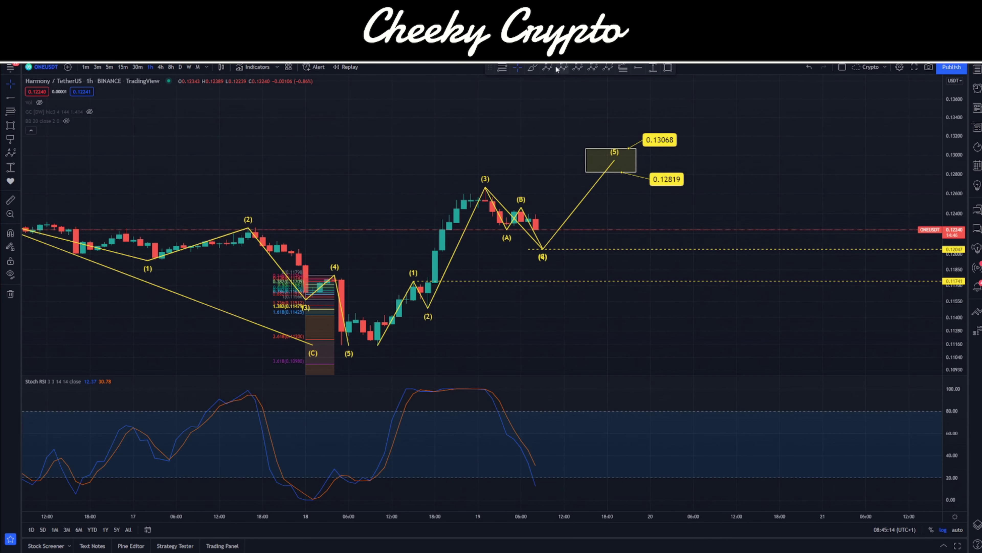
Project an ABC decline from the wave (5) top to a (C) low near 0.113, then view 4h.
{"action": "left_click", "coordinate": [686, 155]}
{"action": "left_click", "coordinate": [744, 258]}
{"action": "left_click", "coordinate": [793, 204]}
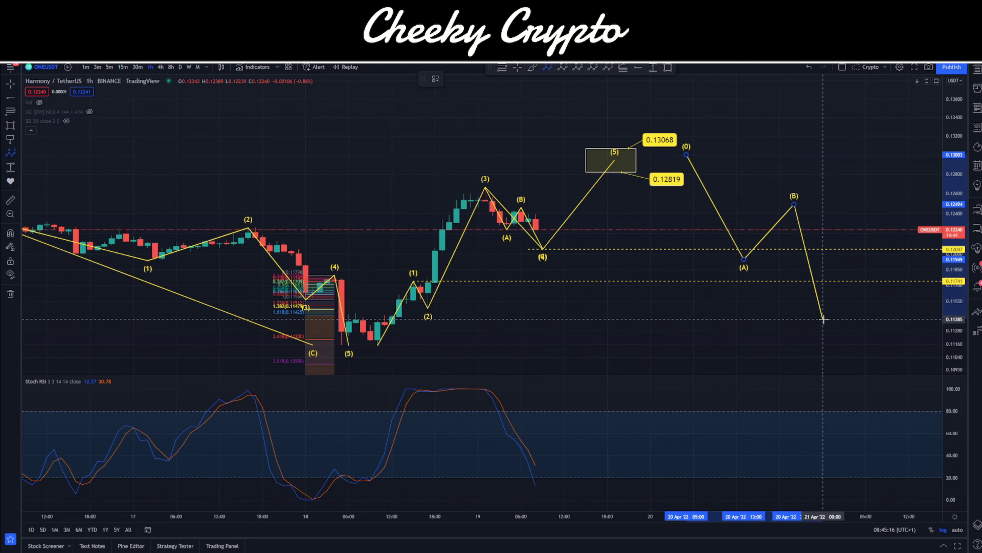
{"action": "left_click", "coordinate": [879, 328]}
{"action": "left_click_drag", "start_coordinate": [695, 321], "coordinate": [626, 314]}
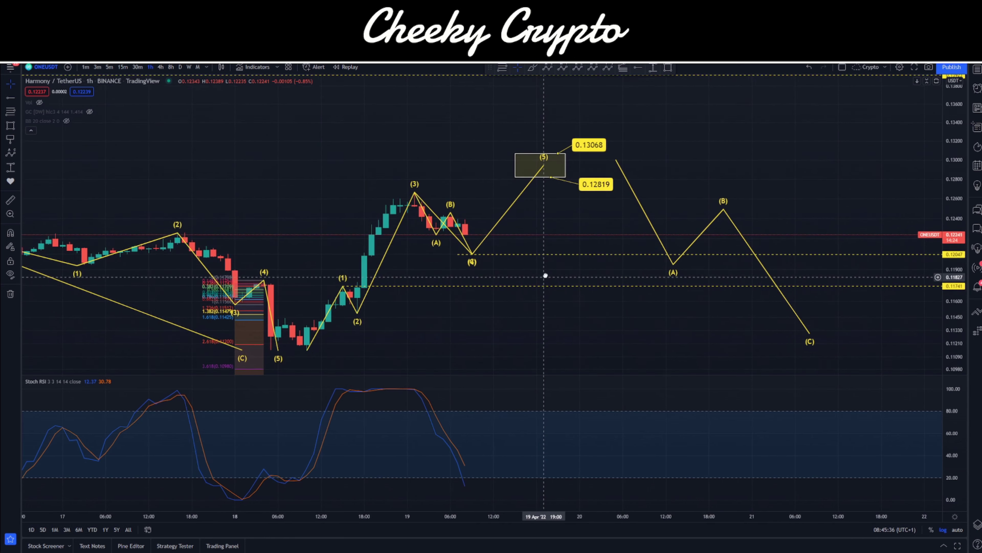
{"action": "left_click", "coordinate": [161, 67]}
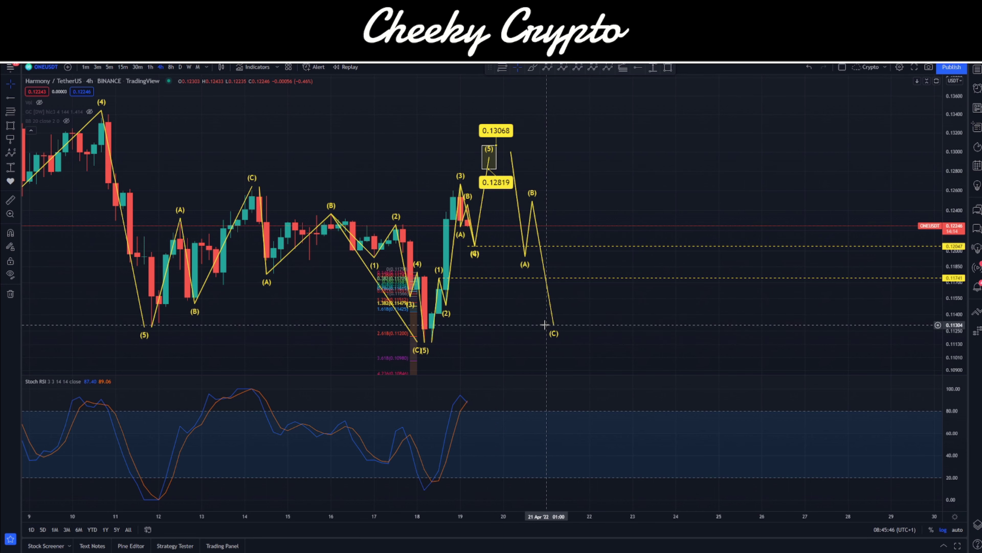
Review the count on 8h and daily charts, auto-fit the price scale, then return to 1h.
{"action": "left_click", "coordinate": [172, 68]}
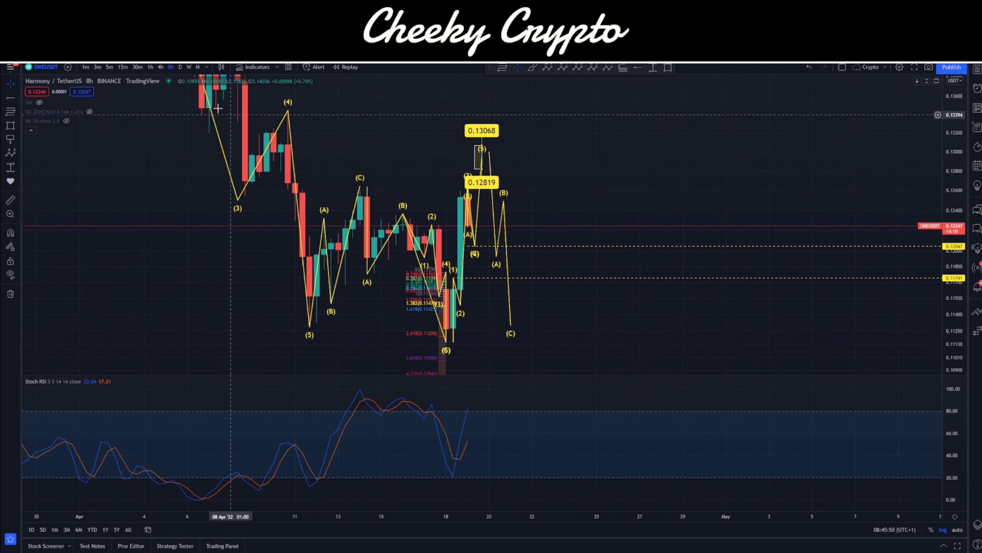
{"action": "left_click", "coordinate": [181, 67]}
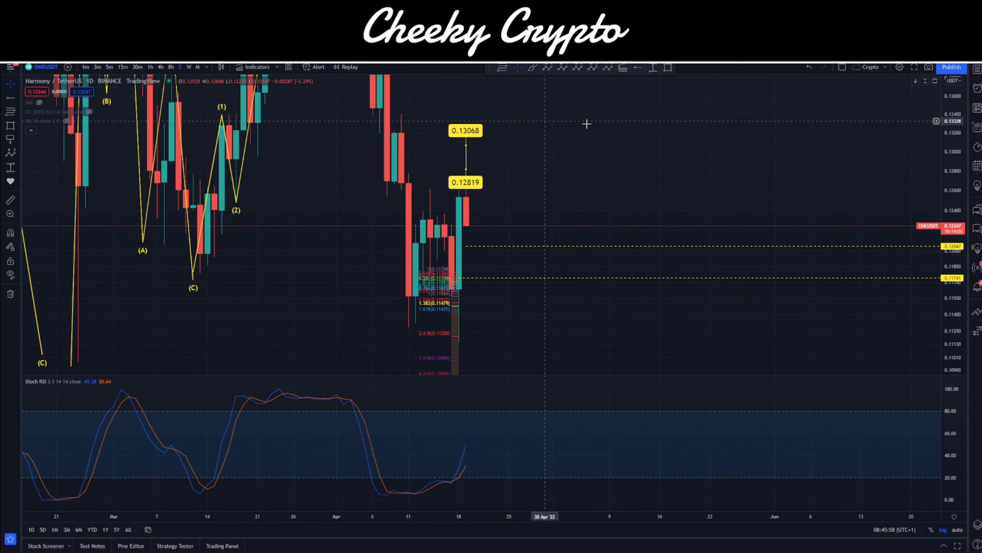
{"action": "double_click", "coordinate": [944, 113]}
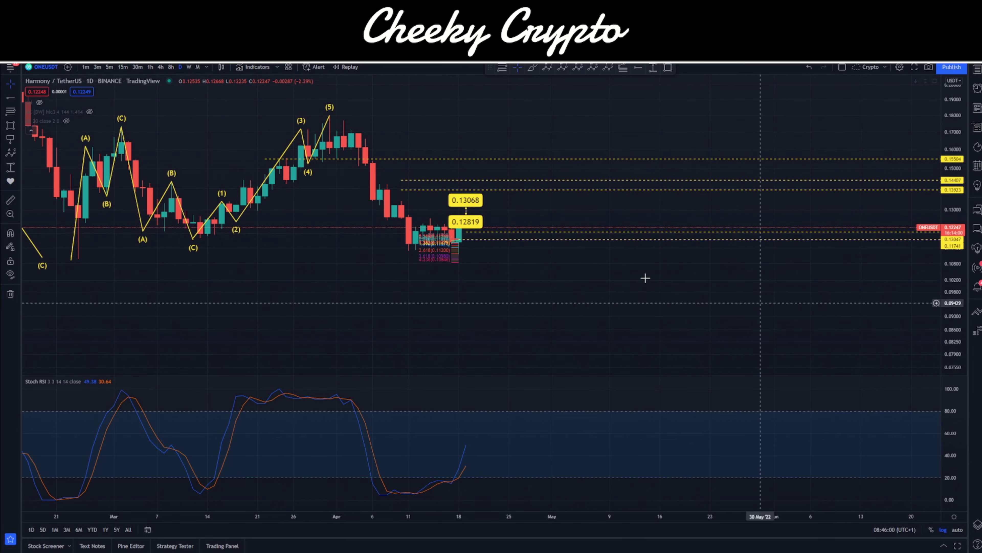
{"action": "left_click", "coordinate": [151, 68]}
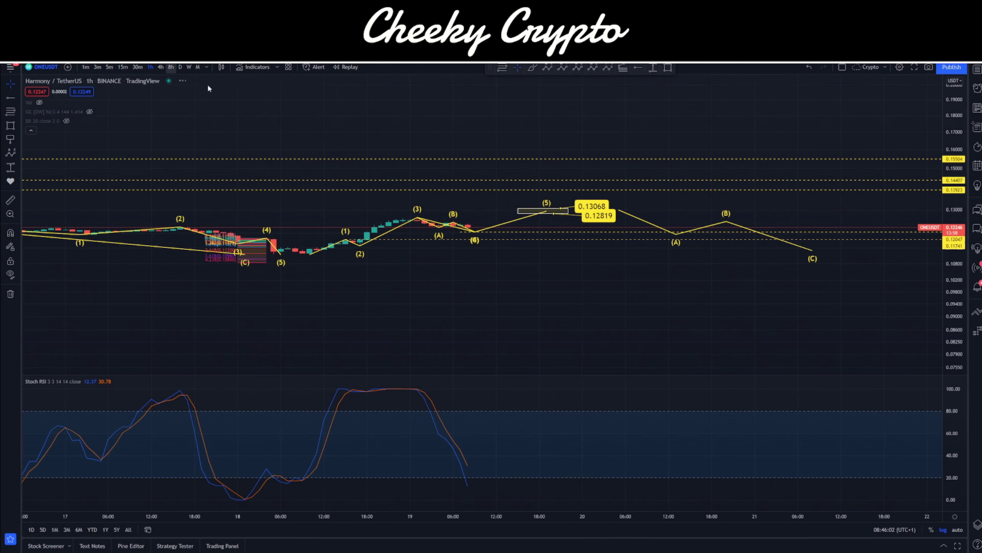
{"action": "scroll", "coordinate": [602, 304], "scroll_direction": "down", "scroll_amount": 10}
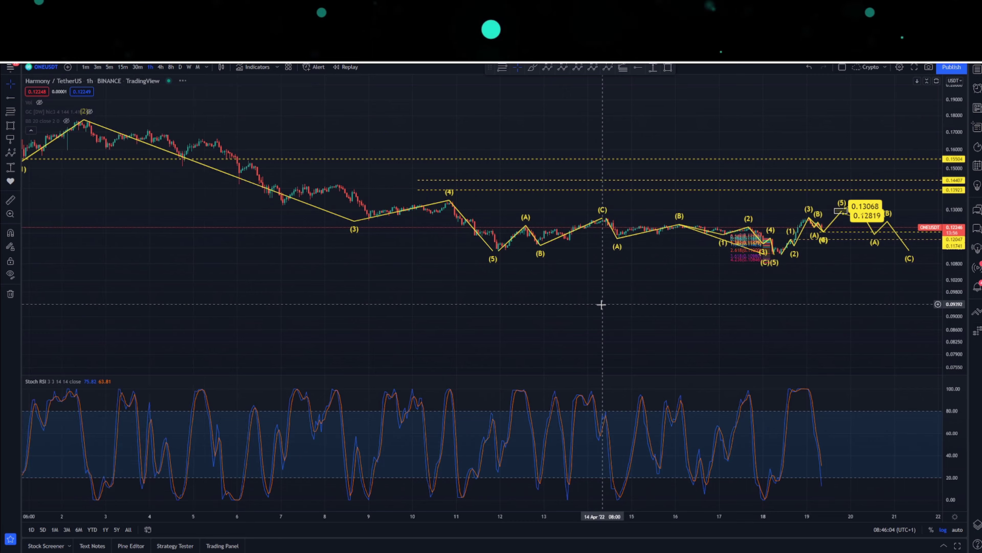
{"action": "left_click_drag", "start_coordinate": [711, 311], "coordinate": [462, 309]}
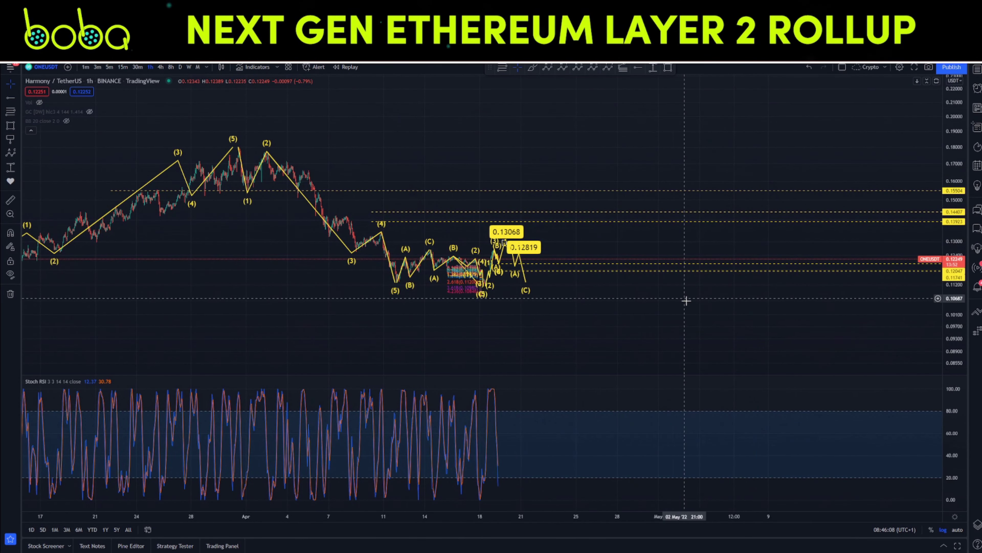
{"action": "left_click_drag", "start_coordinate": [458, 323], "coordinate": [595, 325]}
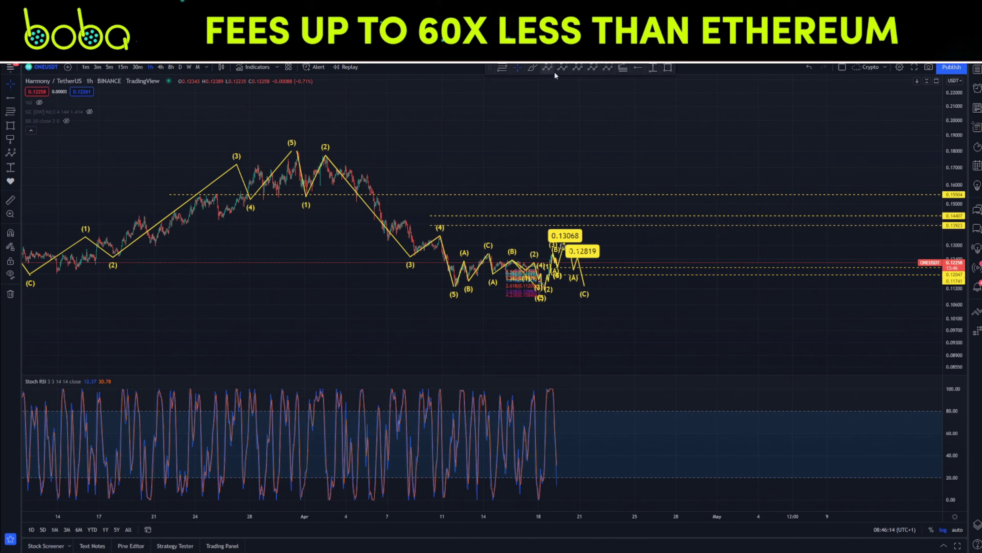
{"action": "left_click", "coordinate": [532, 68]}
{"action": "mouse_move", "coordinate": [692, 123]}
{"action": "left_mouse_down"}
{"action": "mouse_move", "coordinate": [399, 156]}
{"action": "mouse_move", "coordinate": [433, 180]}
{"action": "mouse_move", "coordinate": [399, 142]}
{"action": "left_mouse_up"}
{"action": "mouse_move", "coordinate": [457, 329]}
{"action": "left_mouse_down"}
{"action": "mouse_move", "coordinate": [635, 228]}
{"action": "mouse_move", "coordinate": [620, 225]}
{"action": "mouse_move", "coordinate": [642, 186]}
{"action": "left_mouse_up"}
{"action": "left_click_drag", "start_coordinate": [624, 134], "coordinate": [779, 332]}
{"action": "mouse_move", "coordinate": [740, 294]}
{"action": "left_mouse_down"}
{"action": "mouse_move", "coordinate": [807, 333]}
{"action": "mouse_move", "coordinate": [779, 332]}
{"action": "left_mouse_up"}
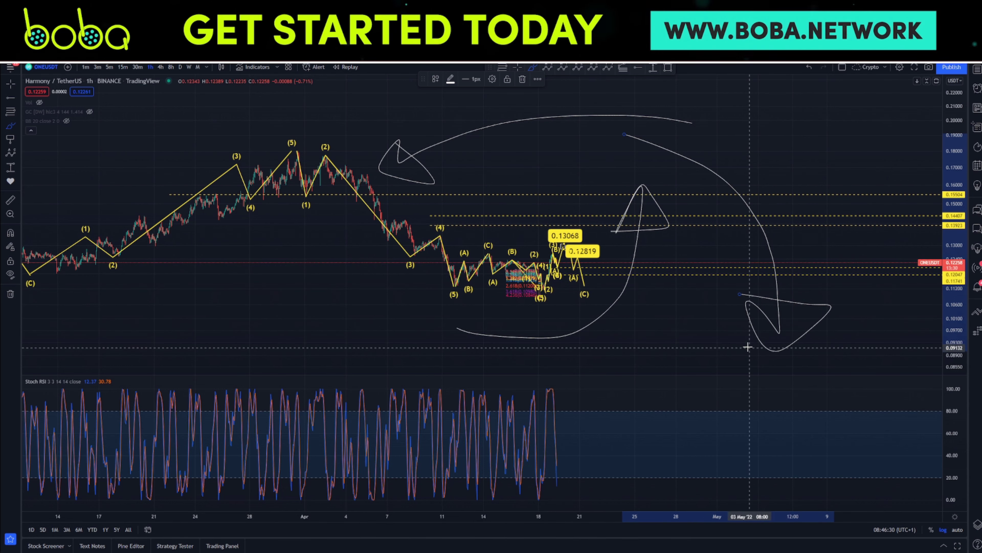
{"action": "mouse_move", "coordinate": [529, 136]}
{"action": "left_mouse_down"}
{"action": "mouse_move", "coordinate": [511, 167]}
{"action": "mouse_move", "coordinate": [485, 173]}
{"action": "mouse_move", "coordinate": [524, 180]}
{"action": "left_mouse_up"}
{"action": "mouse_move", "coordinate": [591, 142]}
{"action": "left_mouse_down"}
{"action": "mouse_move", "coordinate": [620, 165]}
{"action": "mouse_move", "coordinate": [570, 182]}
{"action": "left_mouse_up"}
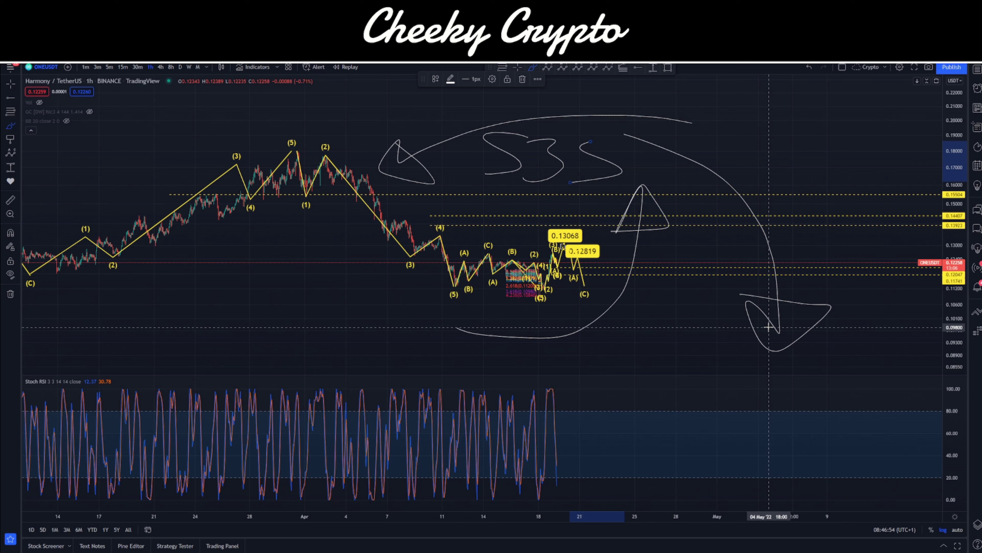
{"action": "key", "text": "ctrl+z"}
{"action": "key", "text": "ctrl+z"}
{"action": "key", "text": "ctrl+z"}
{"action": "key", "text": "ctrl+z"}
{"action": "key", "text": "ctrl+z"}
{"action": "key", "text": "ctrl+z"}
{"action": "key", "text": "ctrl+z"}
{"action": "key", "text": "ctrl+z"}
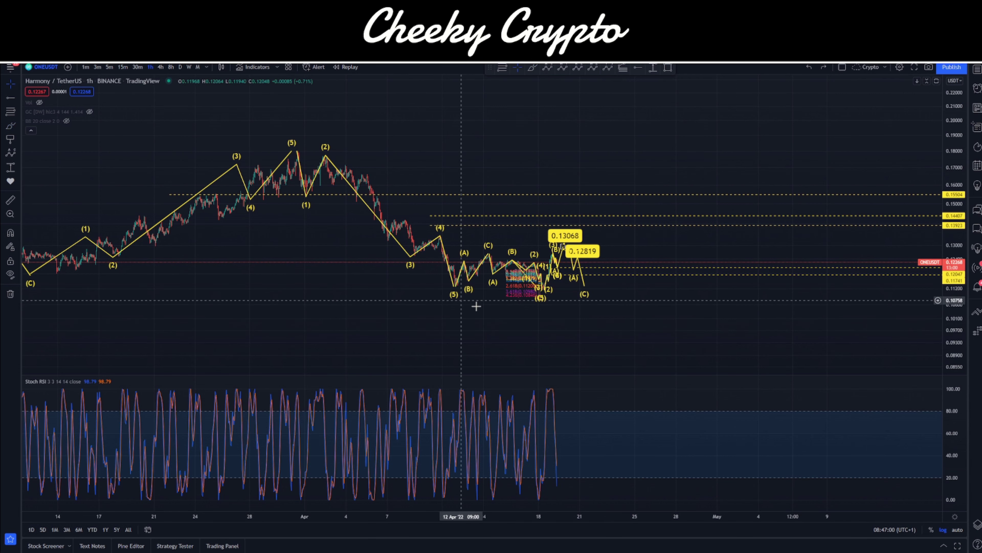
Switch ONE/USDT to daily candles and bring the 2021 (5)-(A)-(B)-(C) decline into view.
{"action": "left_click_drag", "start_coordinate": [476, 306], "coordinate": [574, 303]}
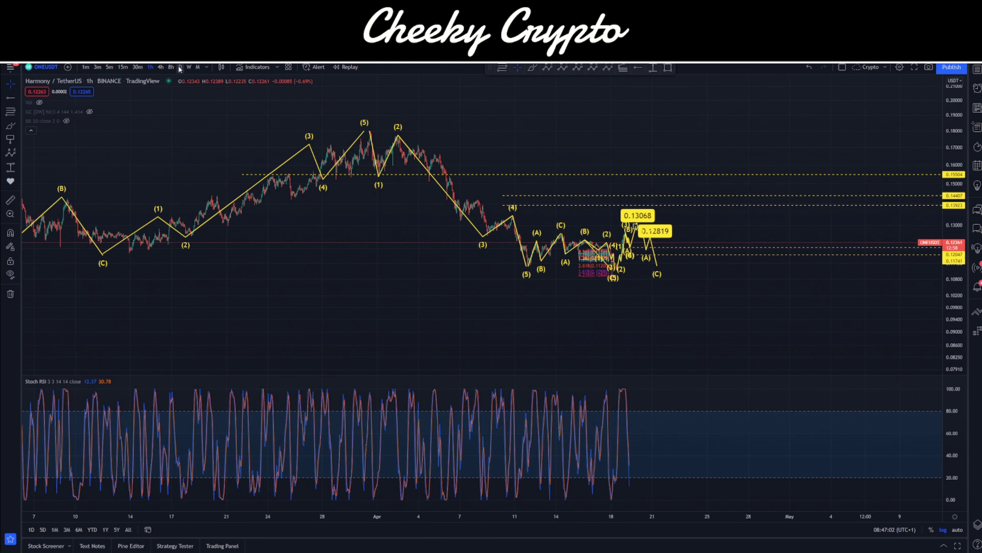
{"action": "left_click", "coordinate": [180, 67]}
{"action": "scroll", "coordinate": [636, 285], "scroll_direction": "up", "scroll_amount": 5}
{"action": "left_click_drag", "start_coordinate": [639, 190], "coordinate": [700, 290]}
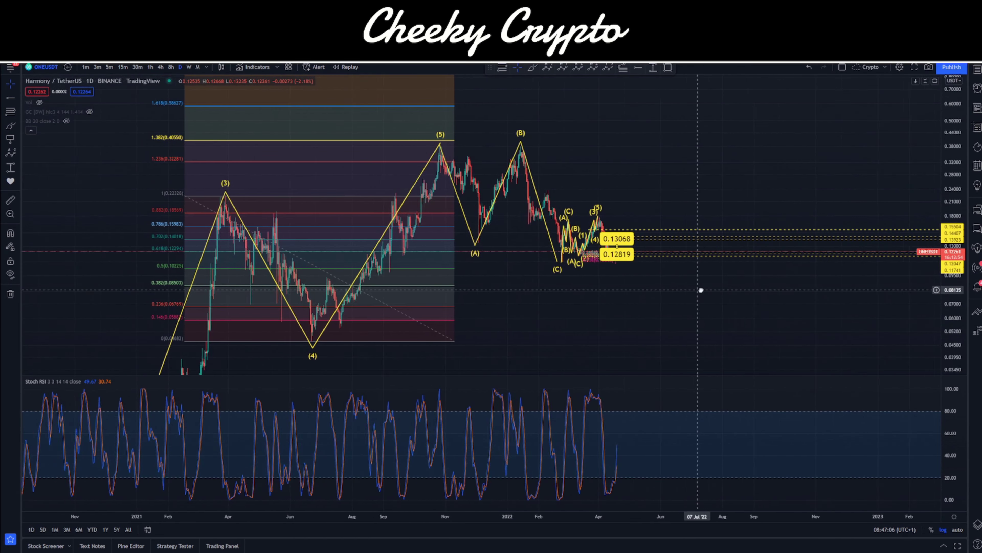
{"action": "scroll", "coordinate": [700, 290], "scroll_direction": "up", "scroll_amount": 4}
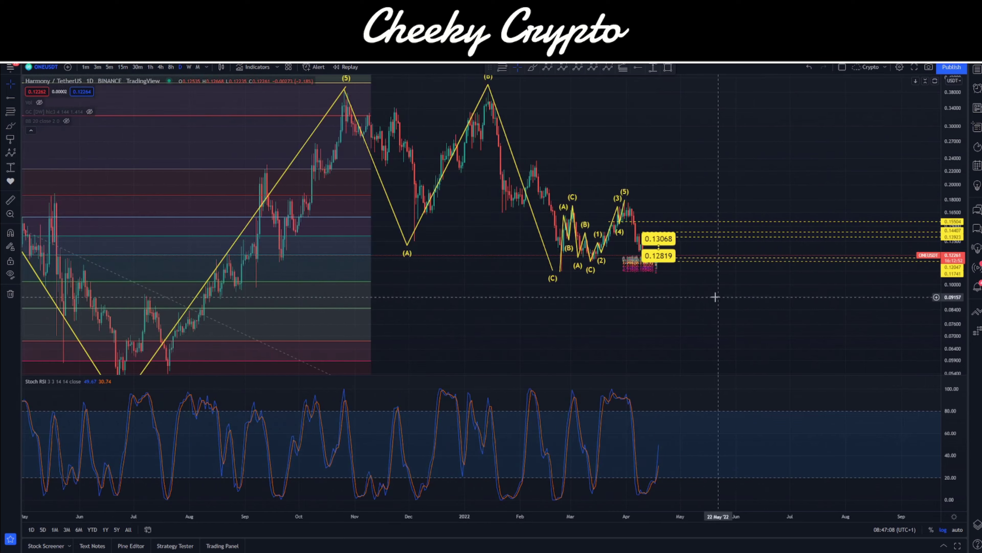
{"action": "scroll", "coordinate": [715, 296], "scroll_direction": "up", "scroll_amount": 3}
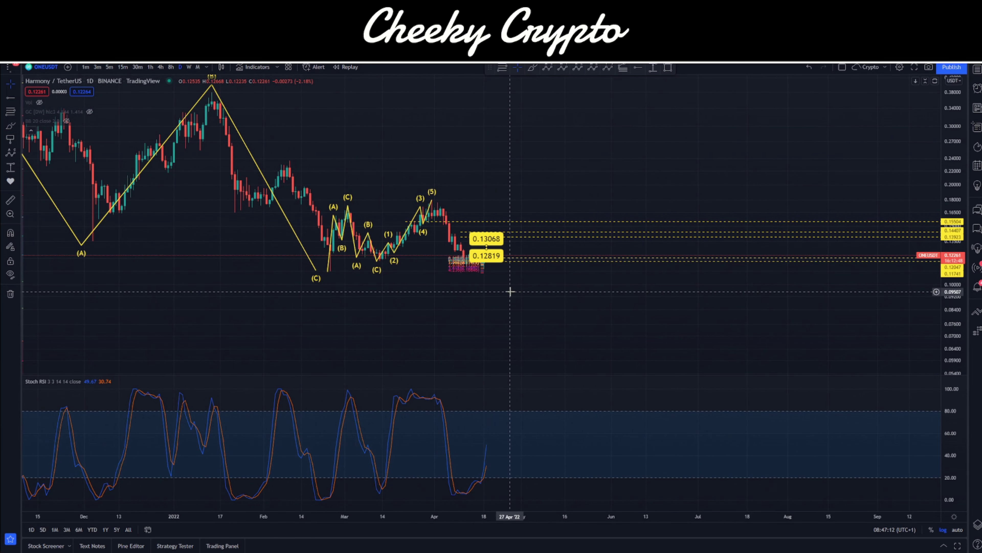
{"action": "left_click_drag", "start_coordinate": [503, 296], "coordinate": [628, 344]}
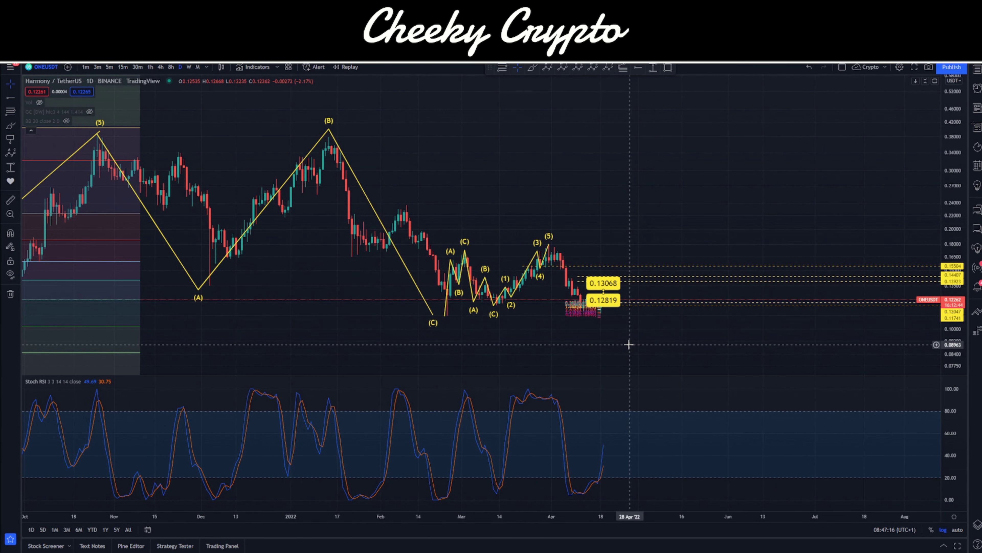